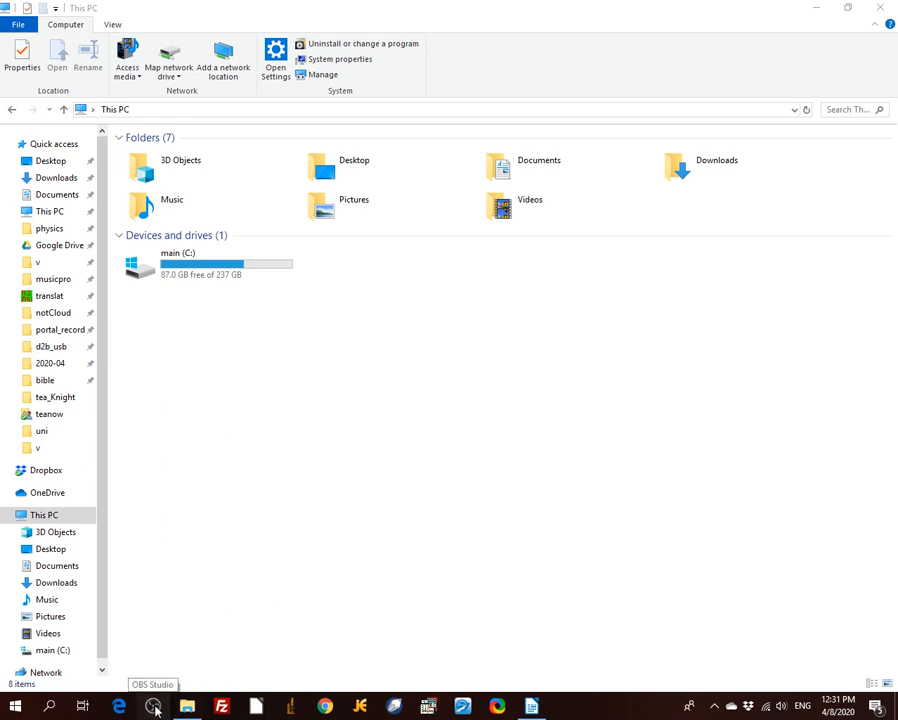
# Launch OBS Studio, and in File Explorer open the folder C:\Program Files\obs-studio\bin\64bit
pyautogui.click(155, 707)
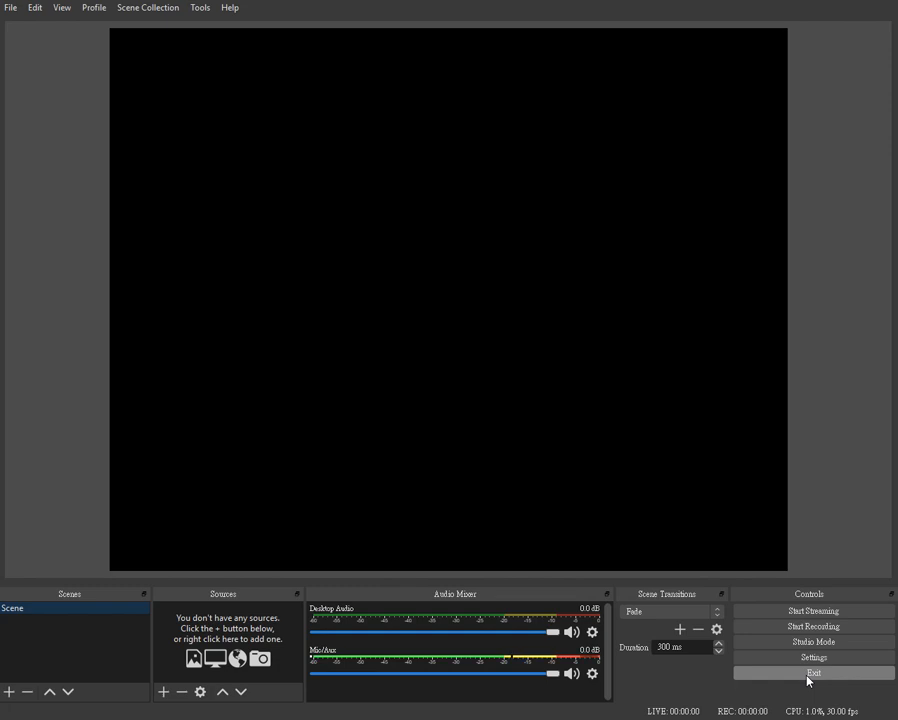
pyautogui.hotkey('alt', 'Tab')
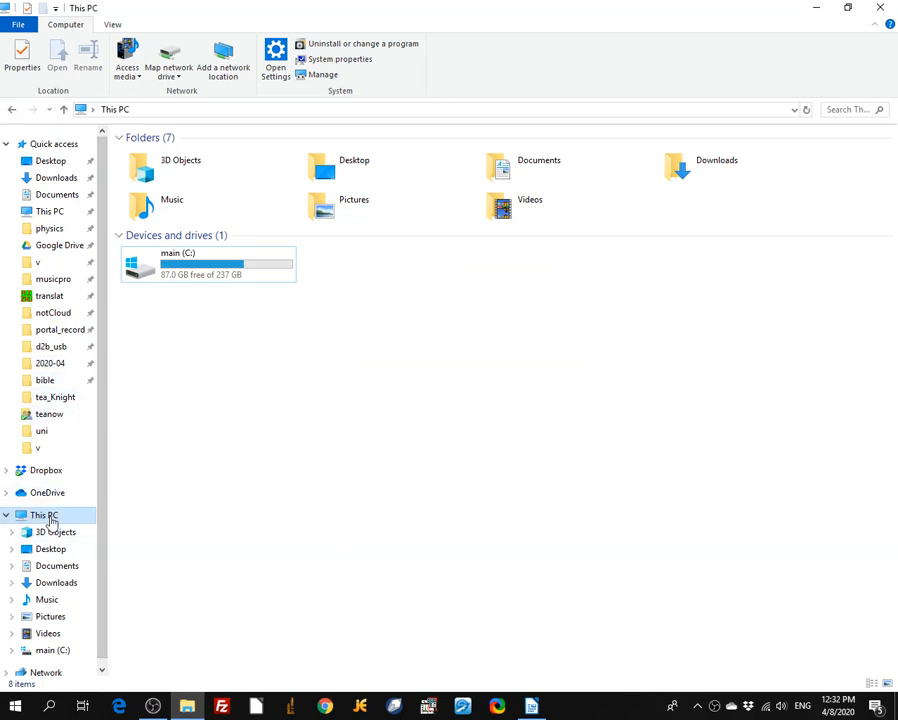
pyautogui.doubleClick(164, 261)
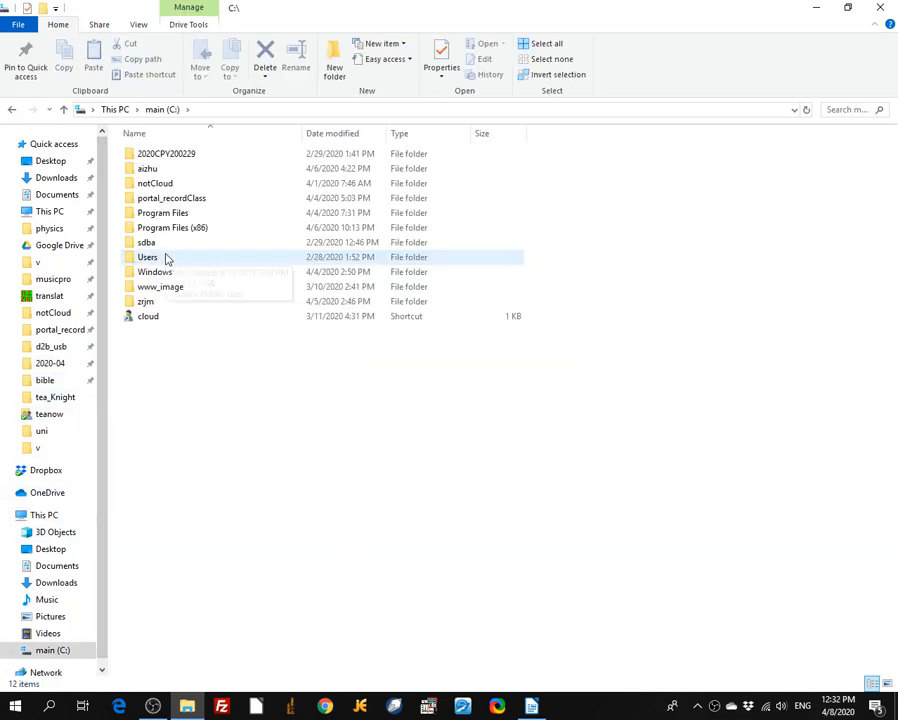
pyautogui.doubleClick(163, 217)
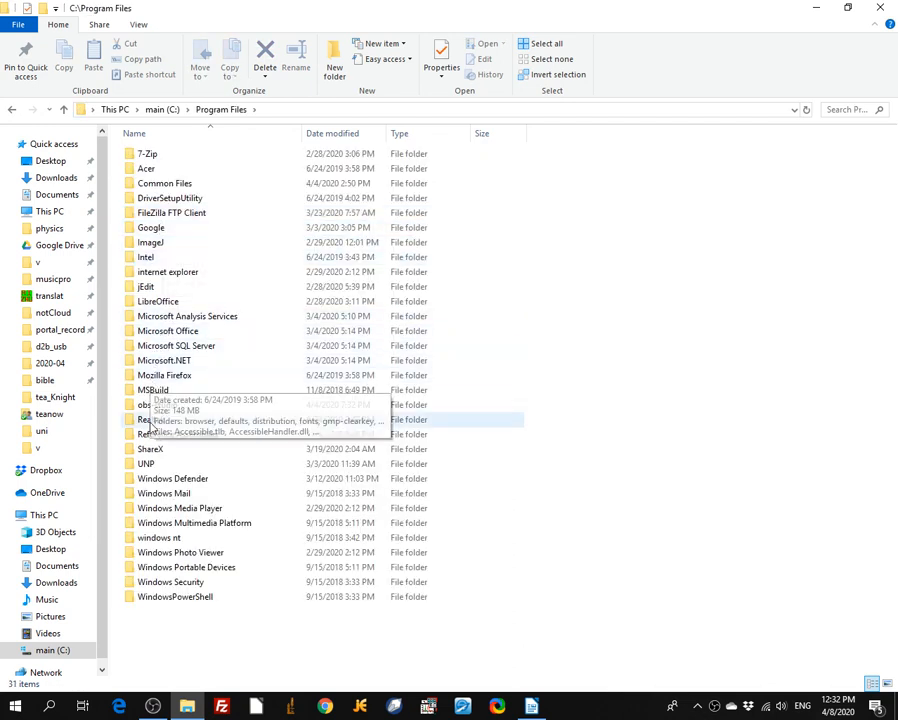
pyautogui.doubleClick(162, 405)
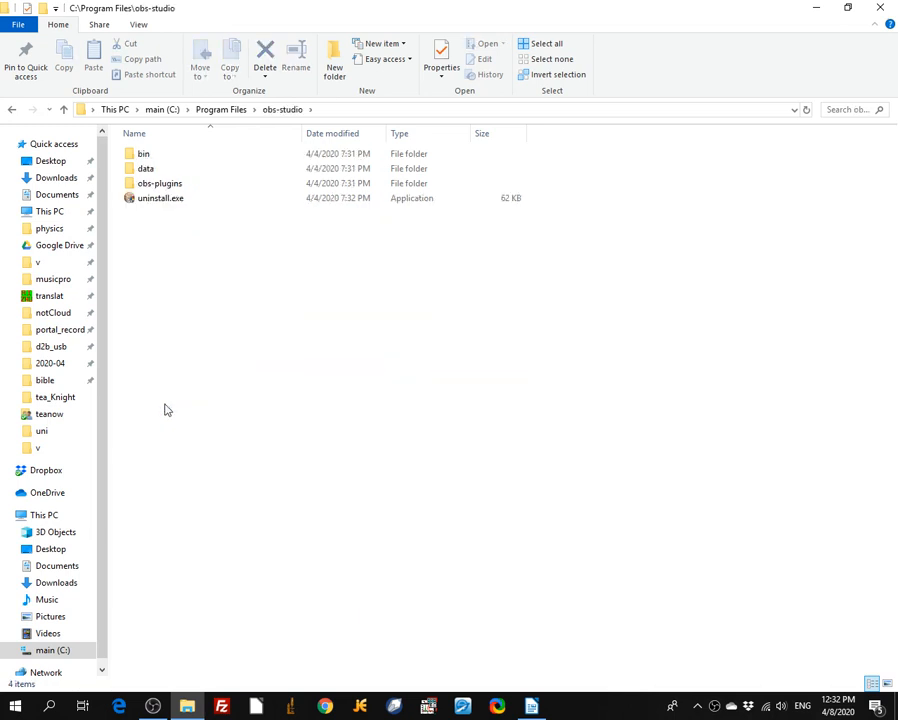
pyautogui.doubleClick(141, 155)
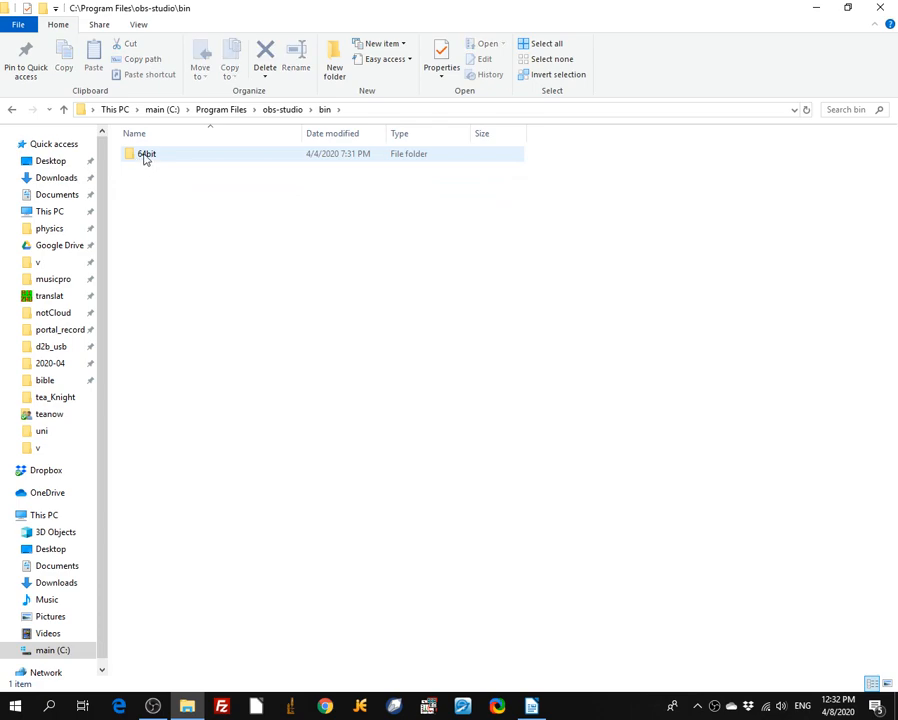
pyautogui.doubleClick(145, 156)
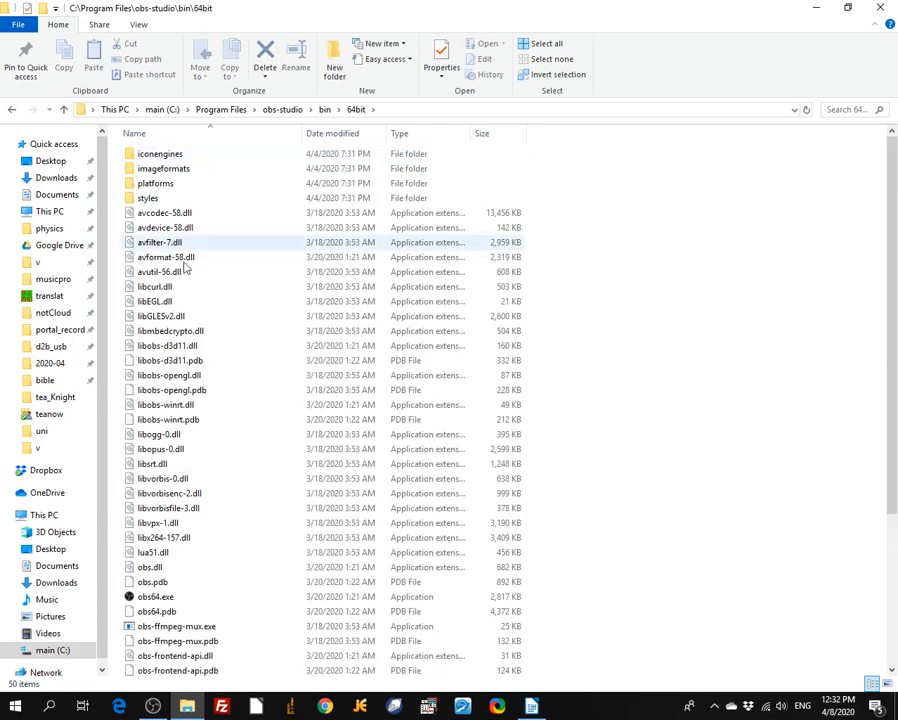
# In the high DPI compatibility properties of obs64.exe, enable fixing scaling problems for this program instead of the one in Settings, and save
pyautogui.scroll(-2, 215, 340)
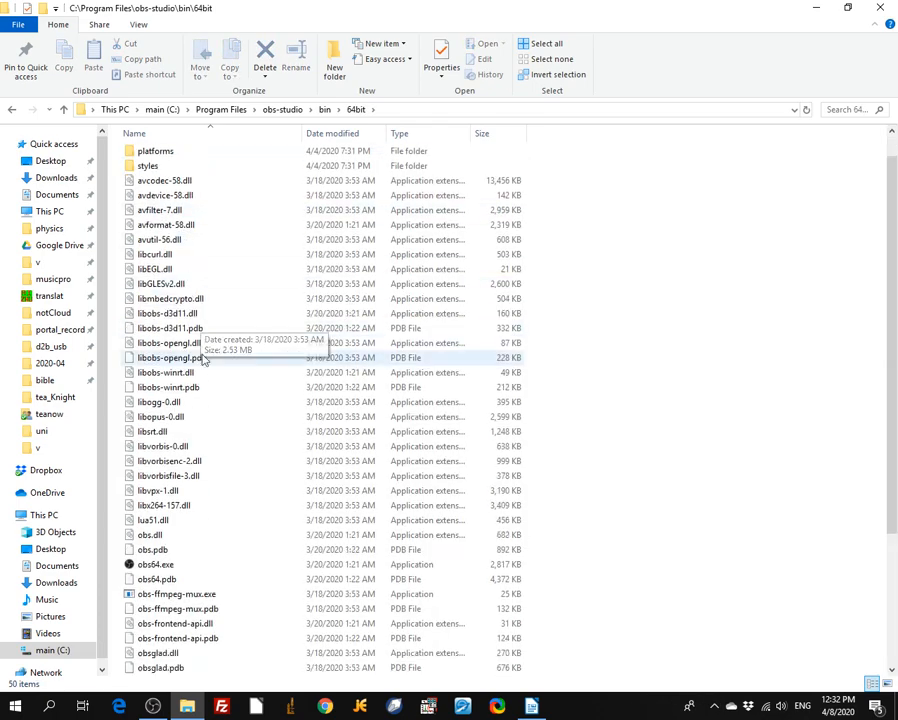
pyautogui.rightClick(153, 524)
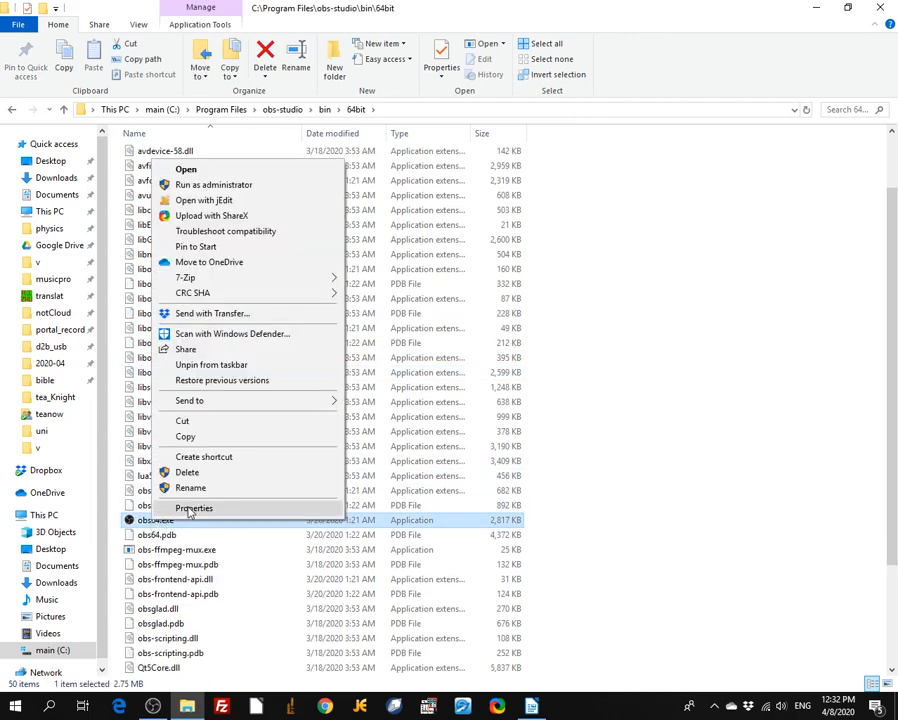
pyautogui.click(192, 508)
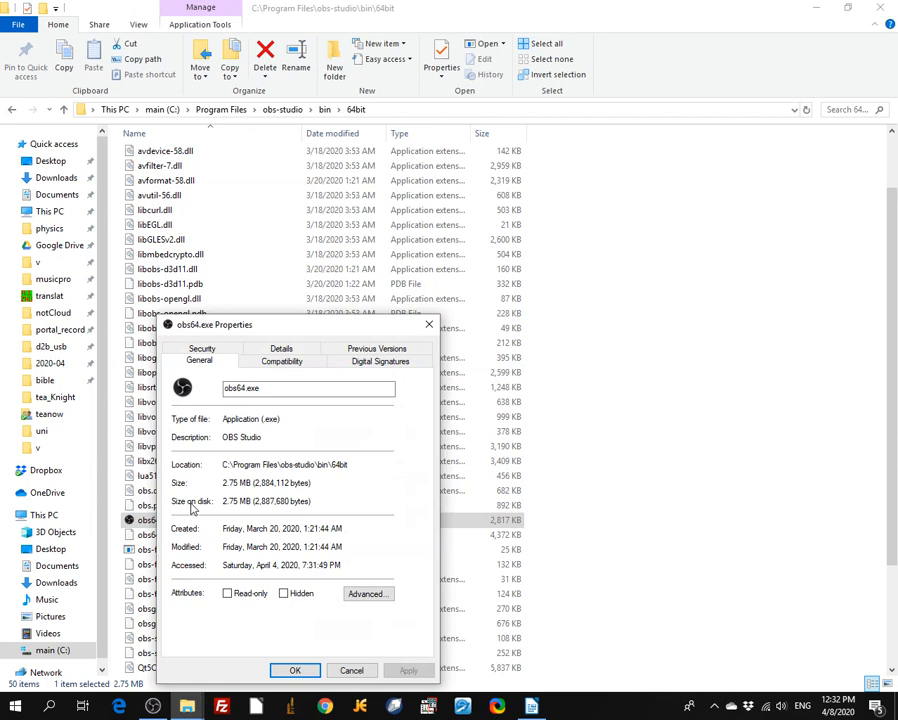
pyautogui.click(290, 366)
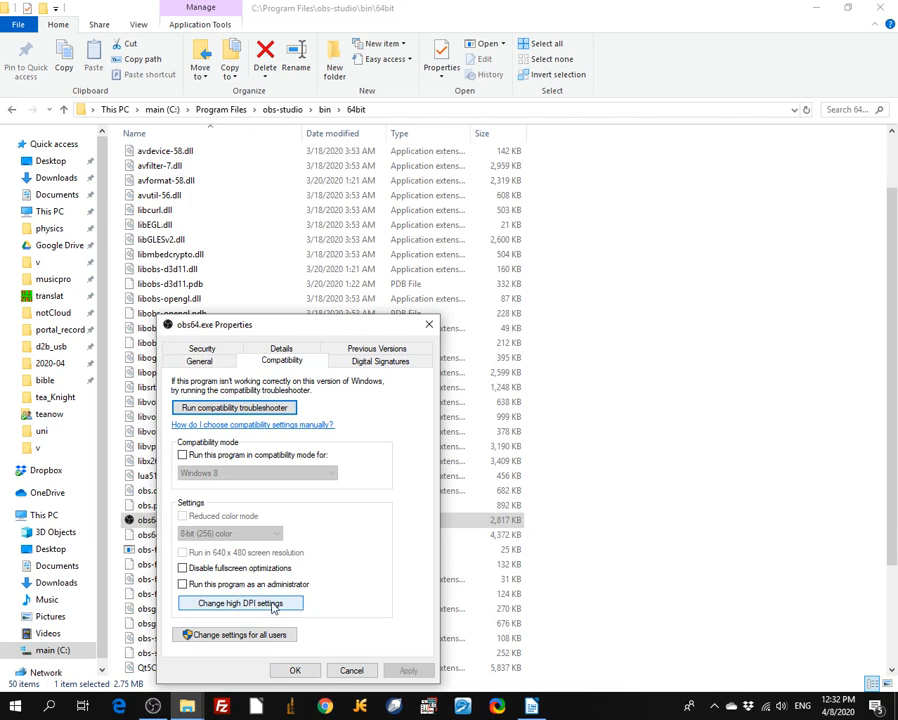
pyautogui.click(233, 604)
pyautogui.click(223, 595)
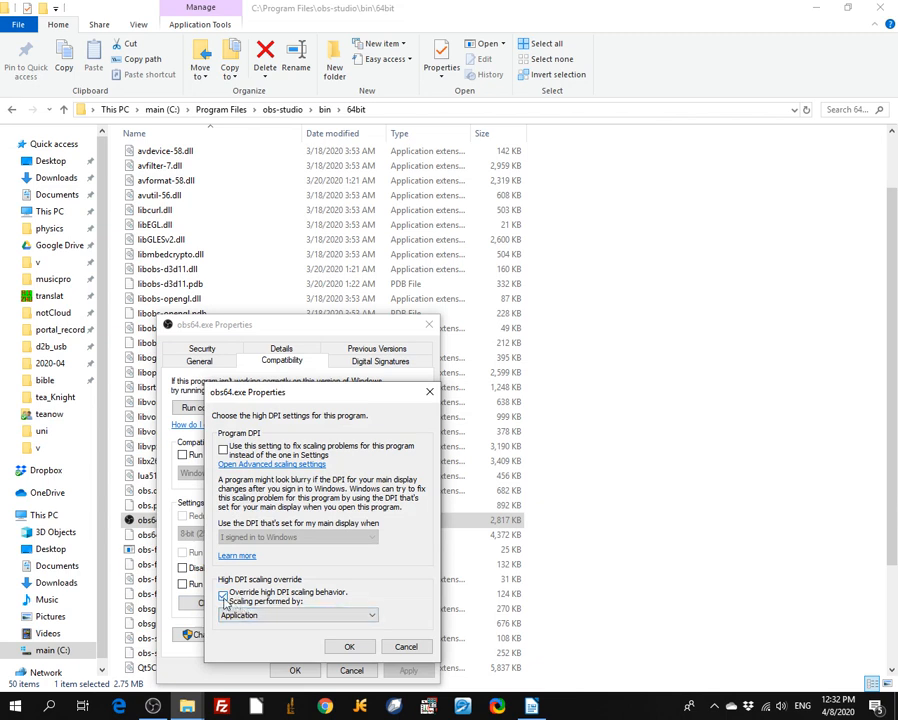
pyautogui.click(224, 597)
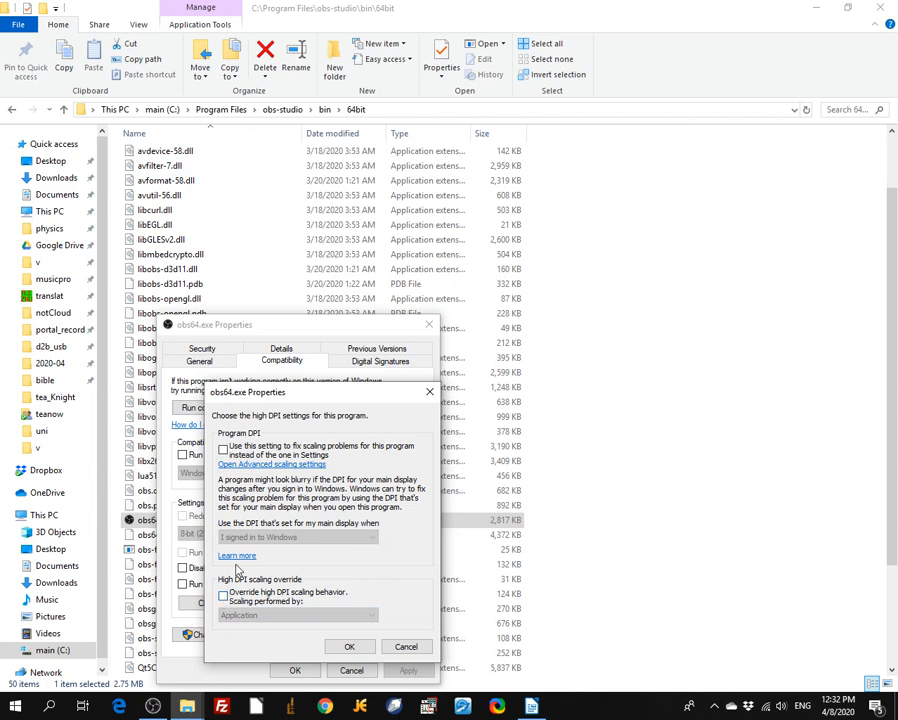
pyautogui.click(224, 450)
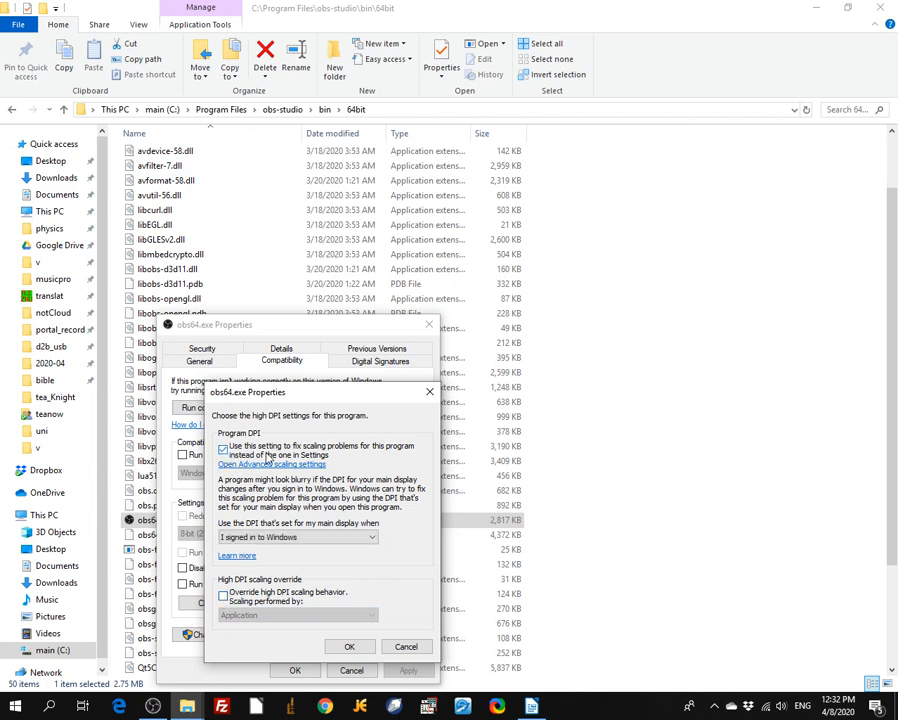
pyautogui.click(351, 647)
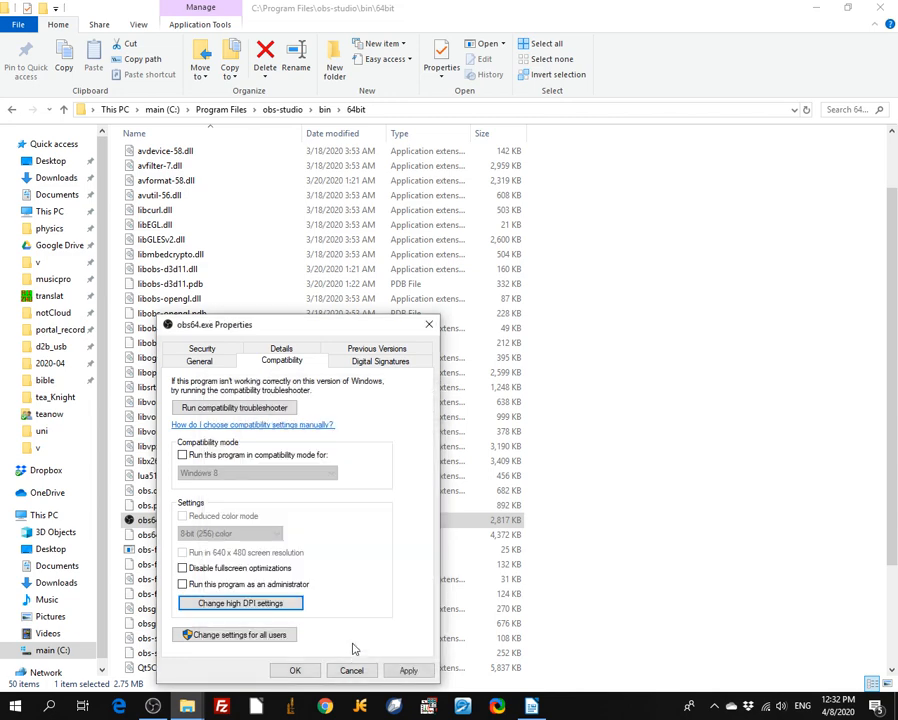
pyautogui.click(296, 672)
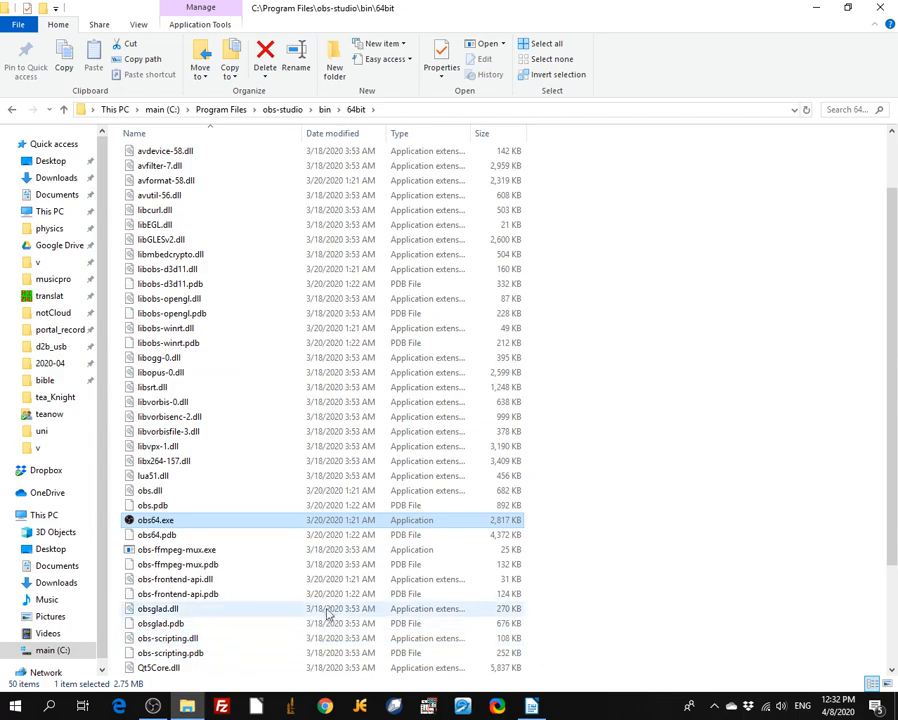
# Exit the running OBS Studio and launch it again
pyautogui.click(152, 706)
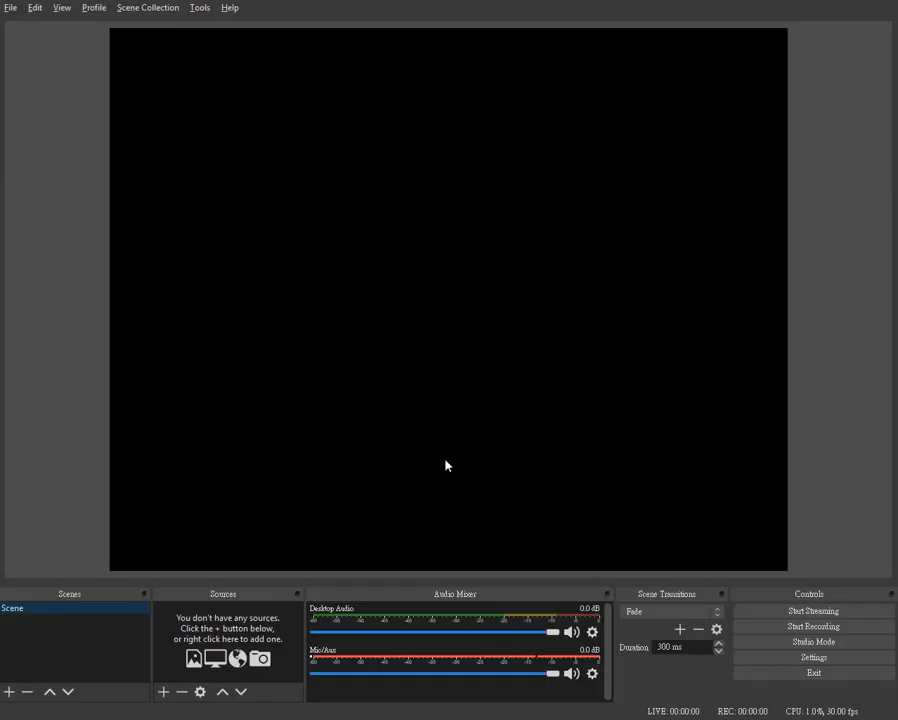
pyautogui.click(814, 672)
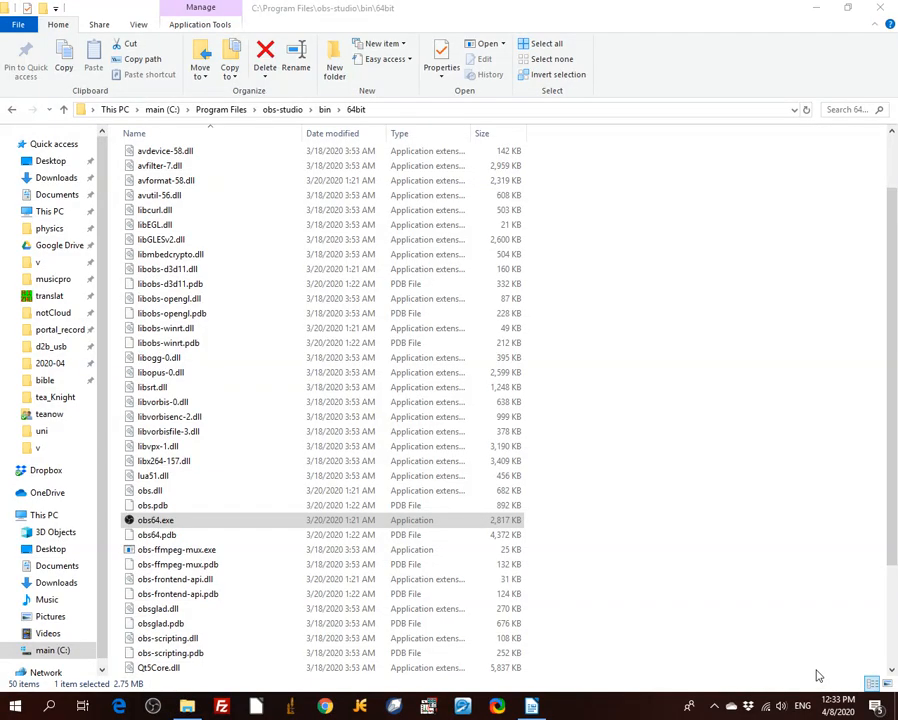
pyautogui.click(158, 706)
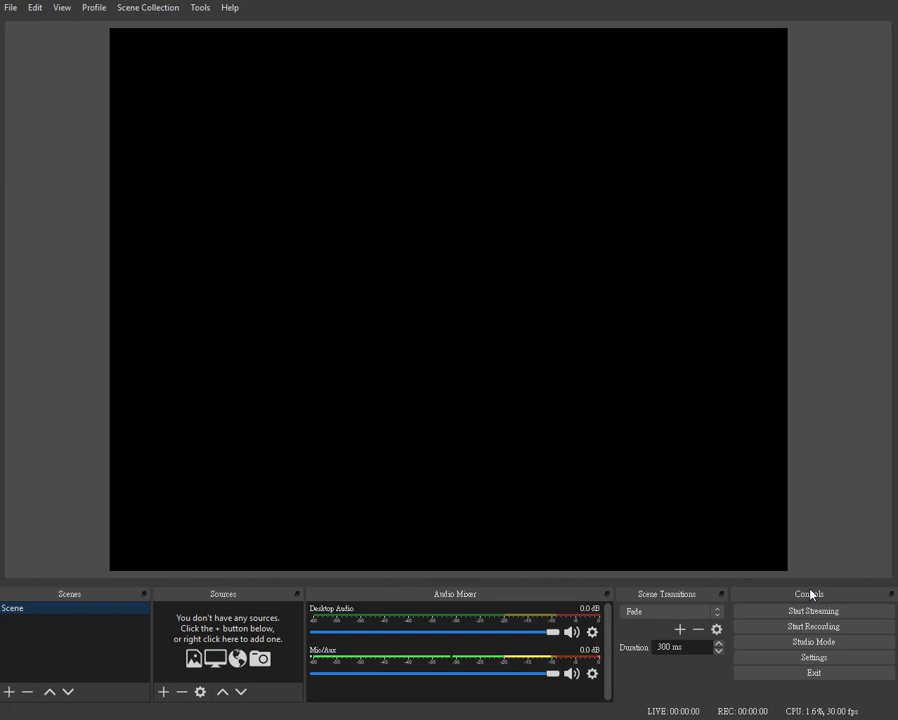
# Set the audio channels to Mono in the OBS Studio settings
pyautogui.click(810, 660)
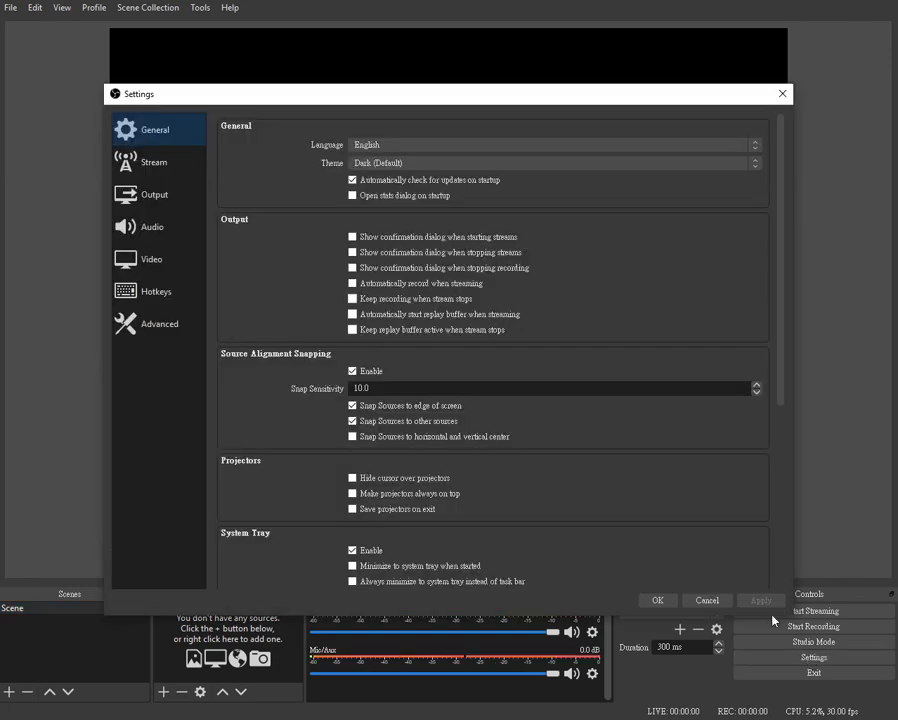
pyautogui.click(150, 234)
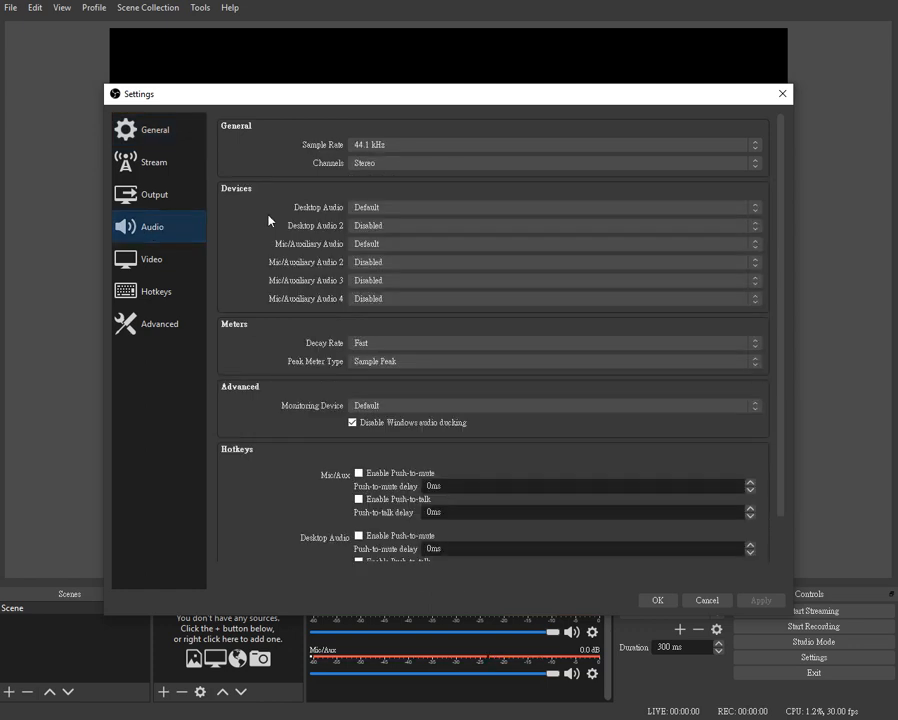
pyautogui.click(396, 164)
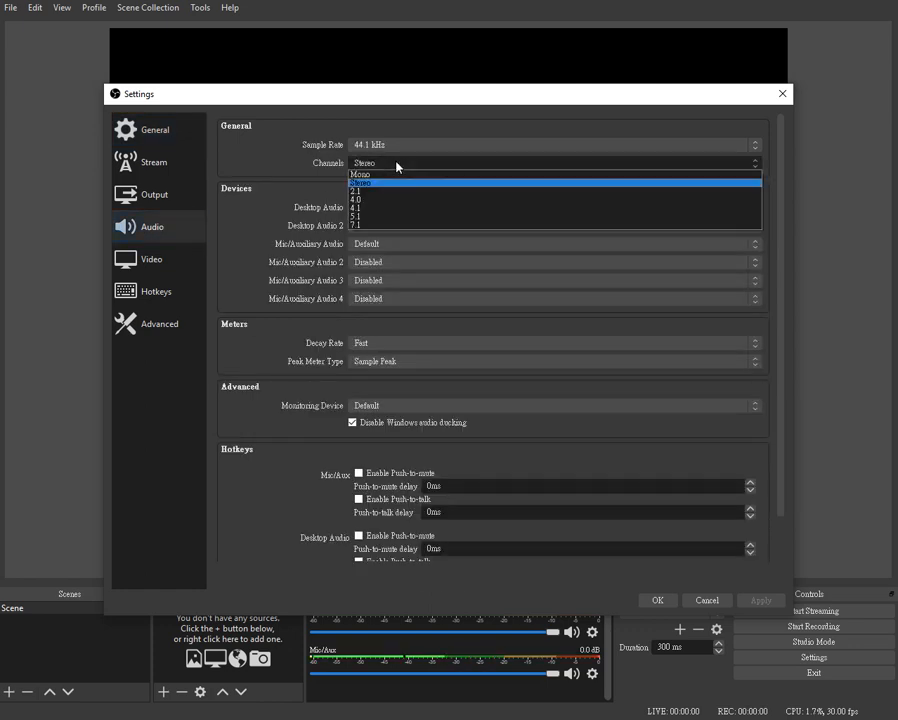
pyautogui.click(390, 175)
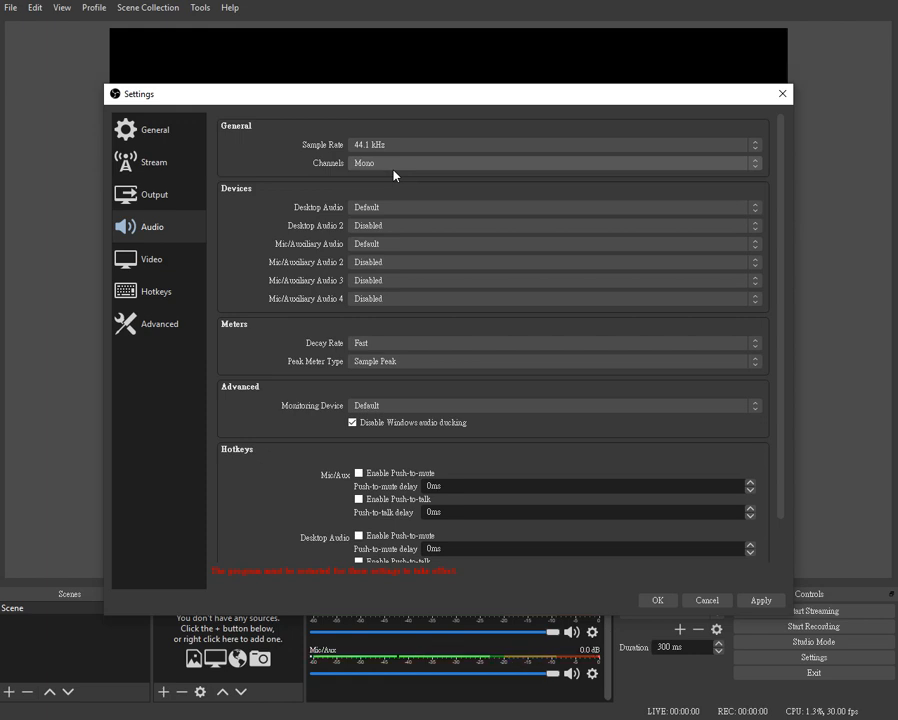
# Examine the available base (canvas) and output (scaled) resolutions in the video settings
pyautogui.click(149, 265)
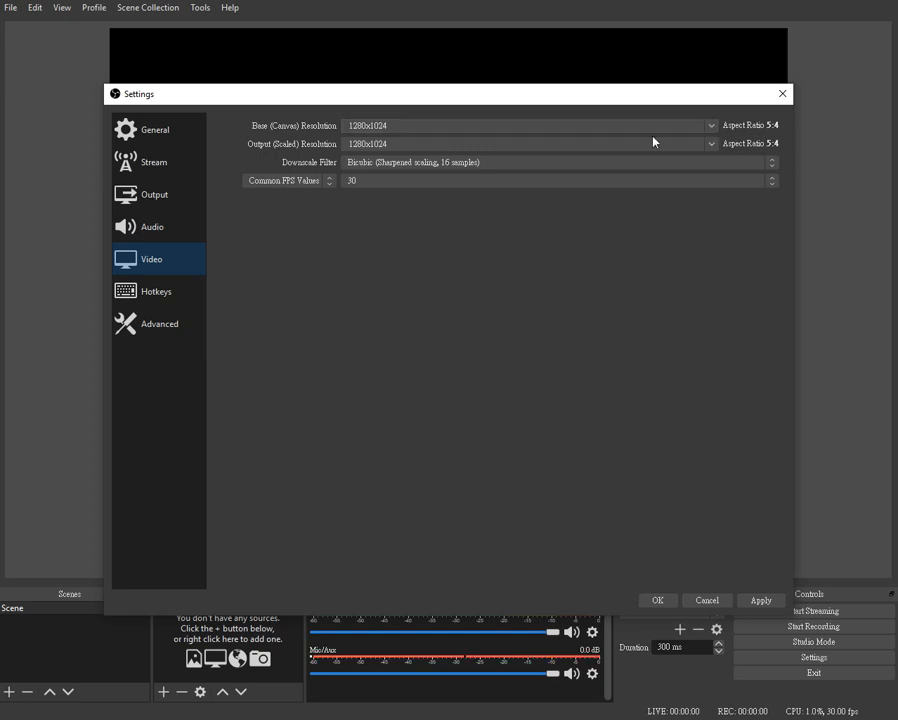
pyautogui.click(713, 146)
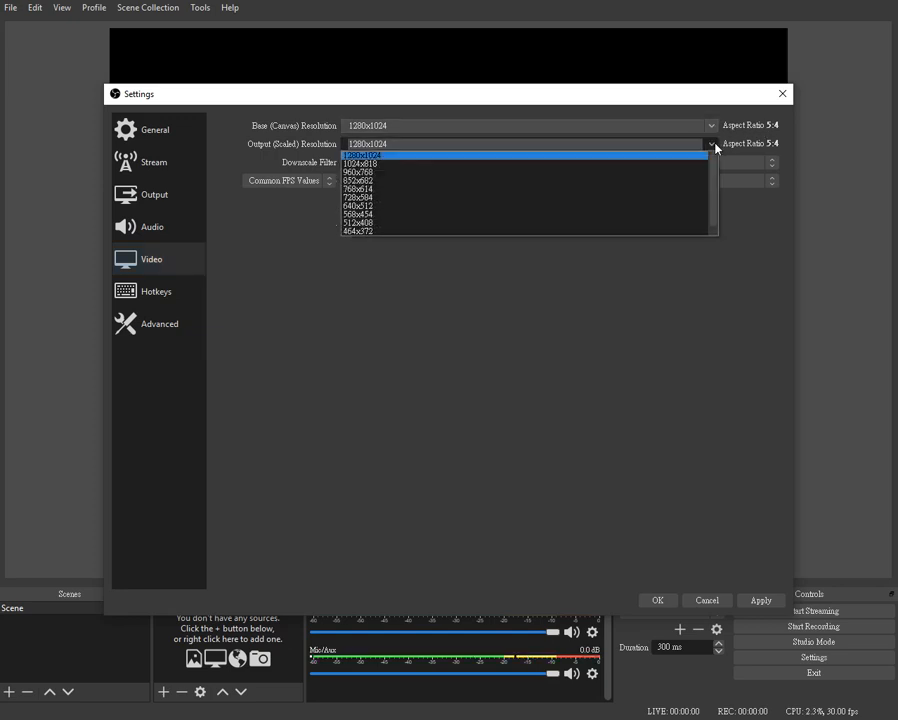
pyautogui.click(715, 147)
pyautogui.click(719, 129)
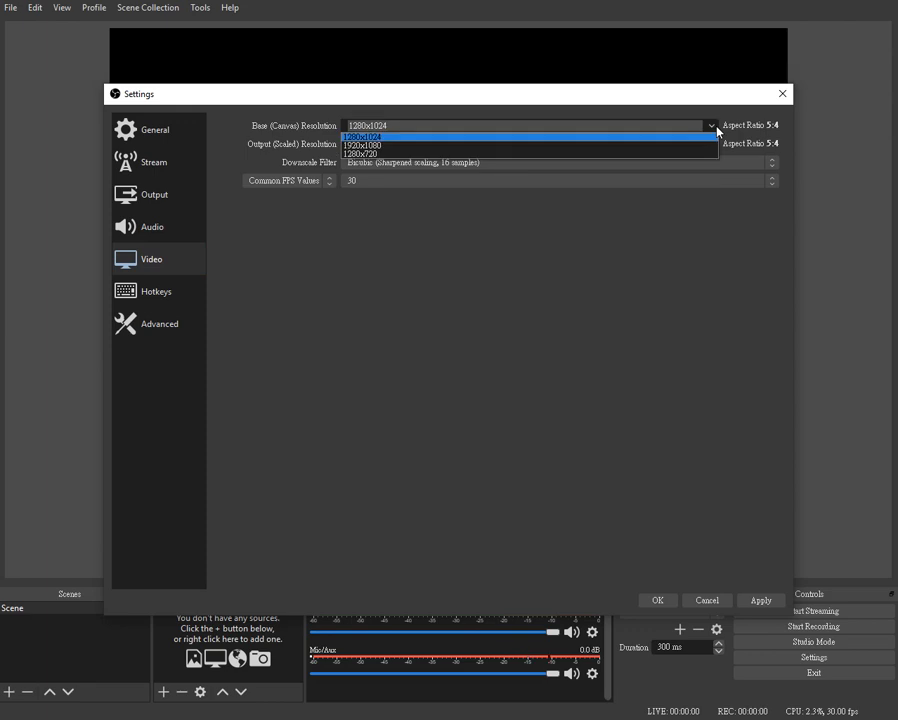
pyautogui.click(716, 131)
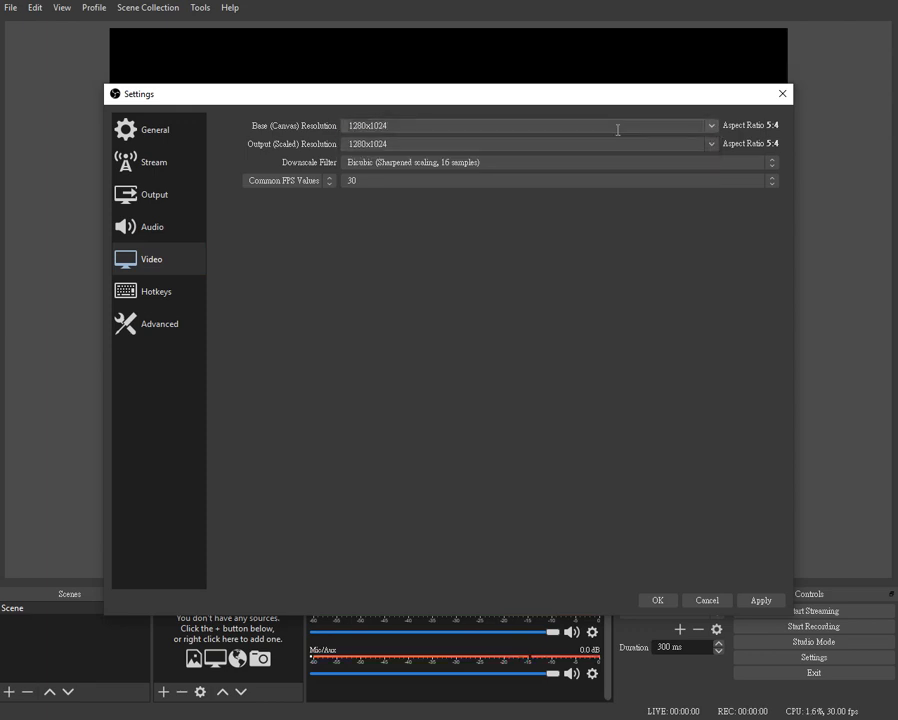
pyautogui.click(716, 130)
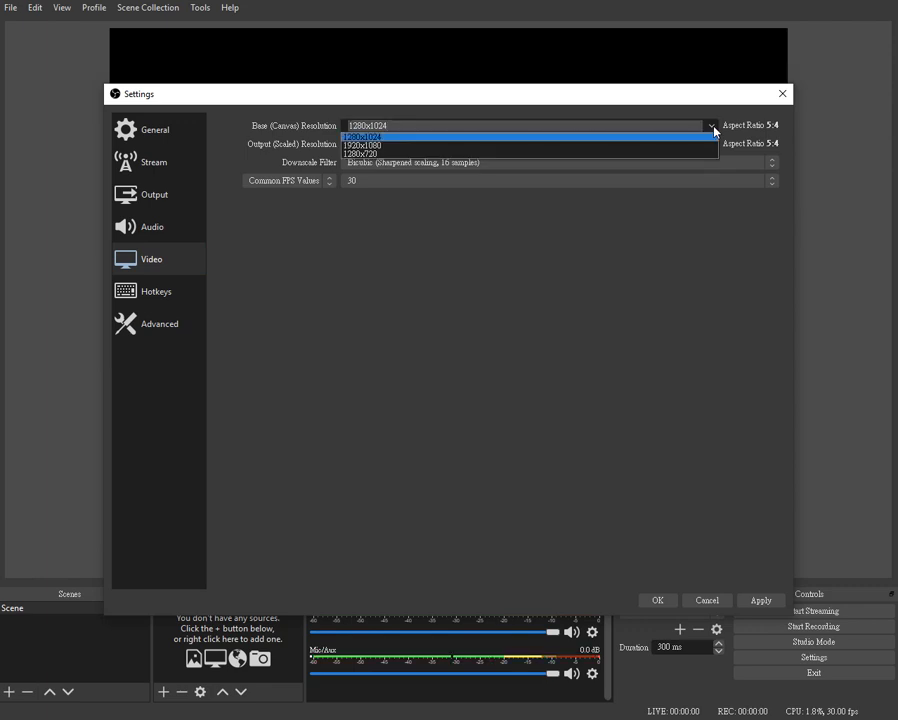
pyautogui.click(714, 129)
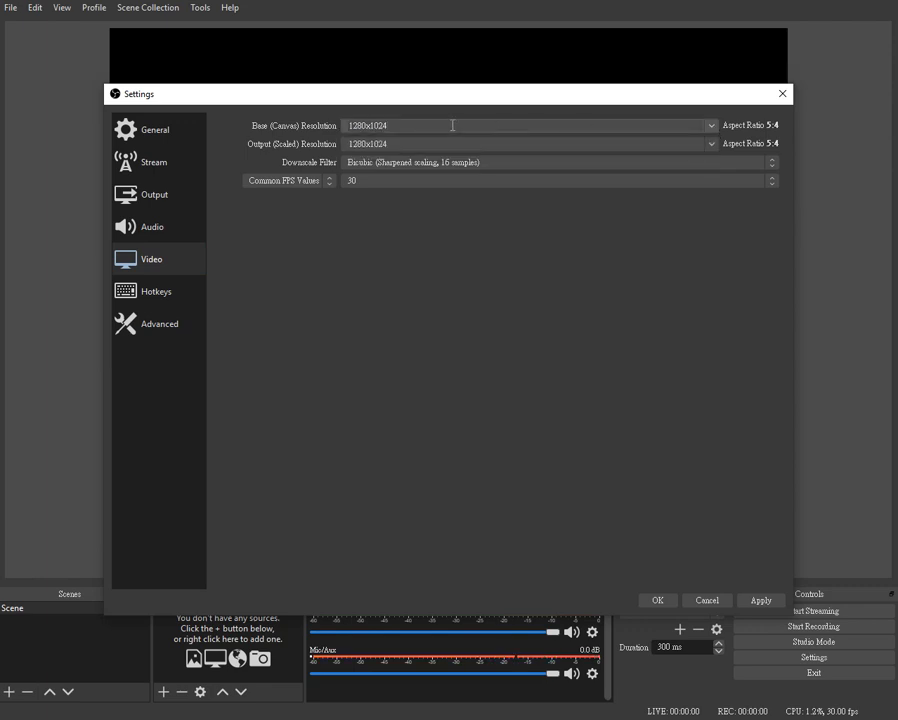
pyautogui.click(713, 146)
pyautogui.click(714, 146)
# Choose flv as the recording format and Software (x264) as the recording encoder in the output settings, and apply the settings
pyautogui.click(142, 196)
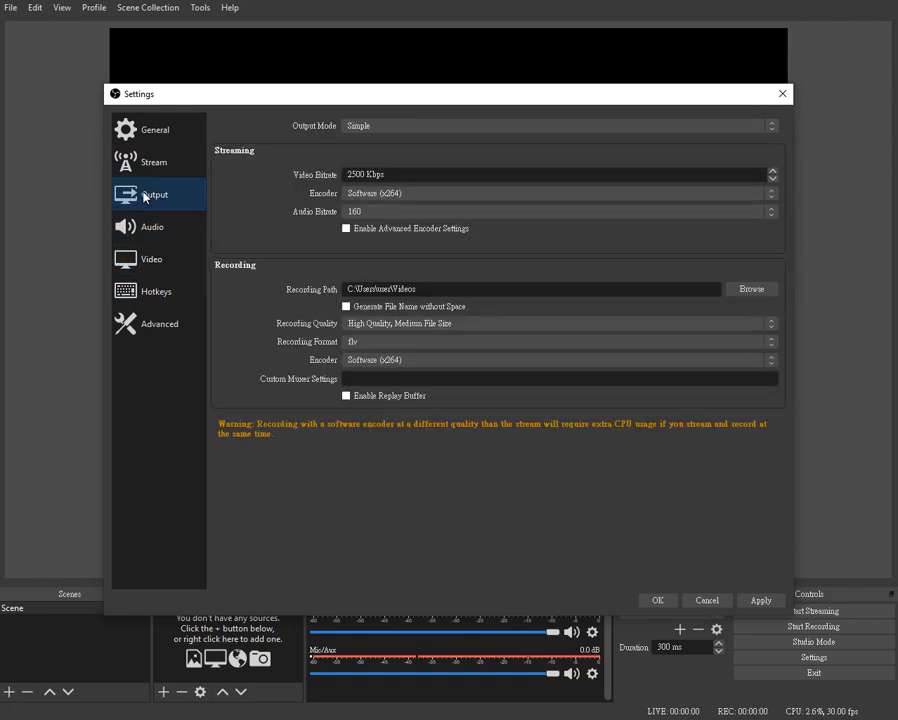
pyautogui.click(441, 344)
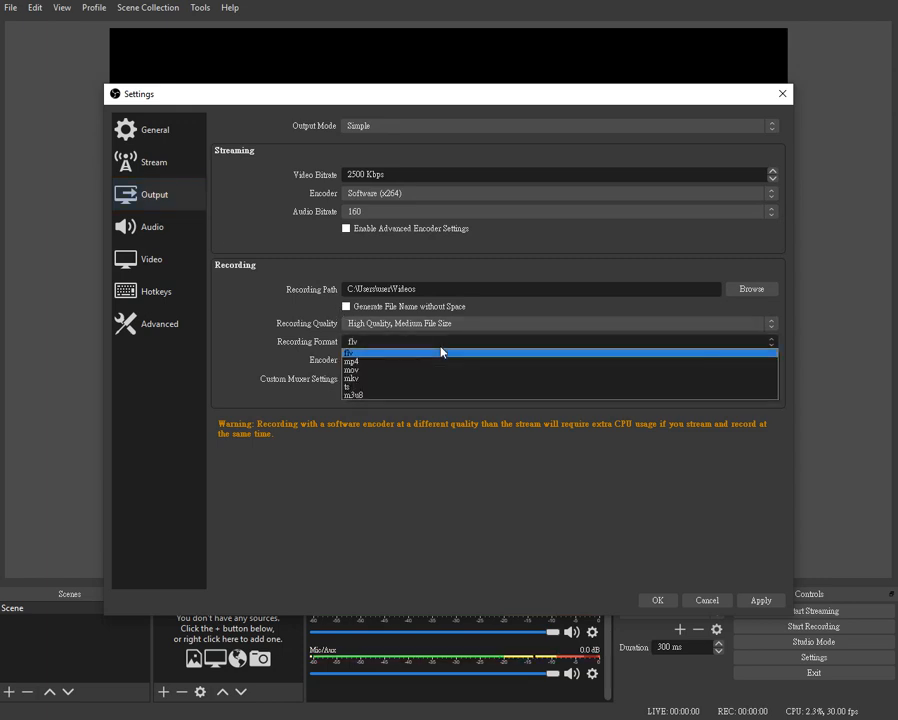
pyautogui.click(371, 355)
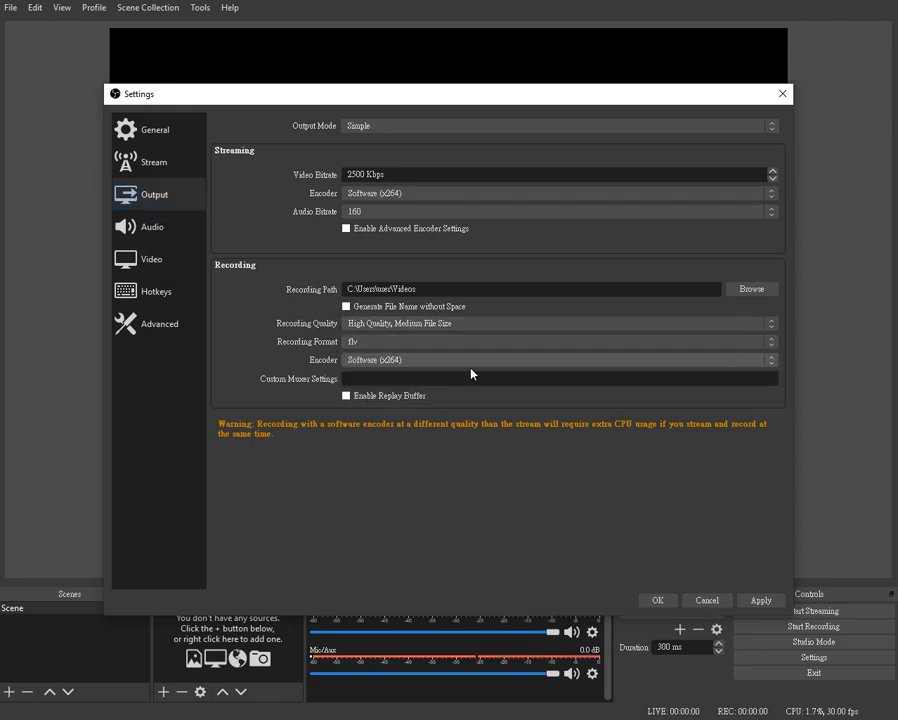
pyautogui.click(745, 362)
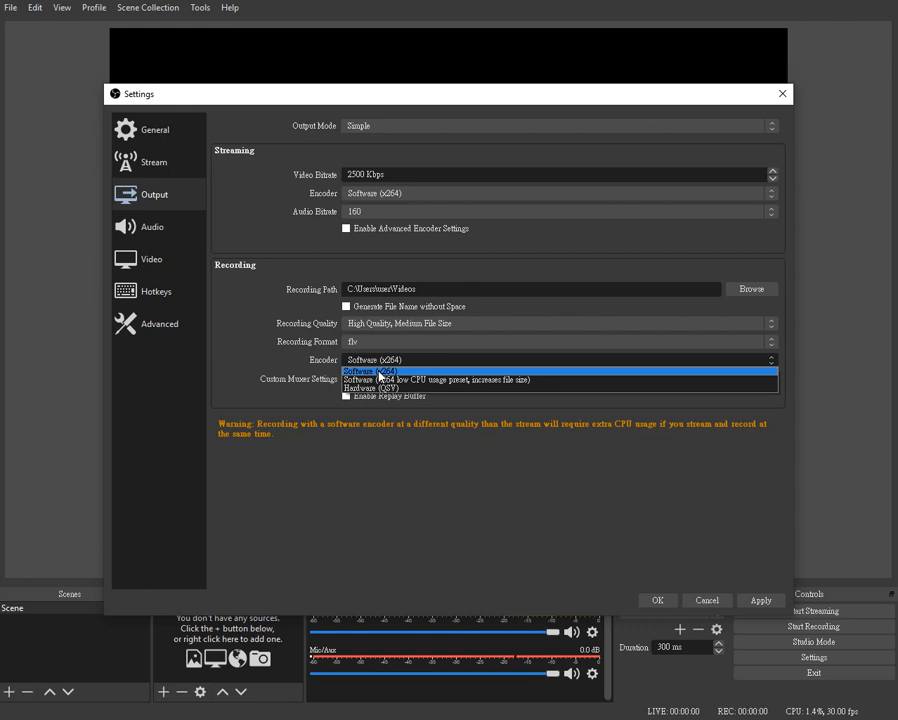
pyautogui.click(381, 371)
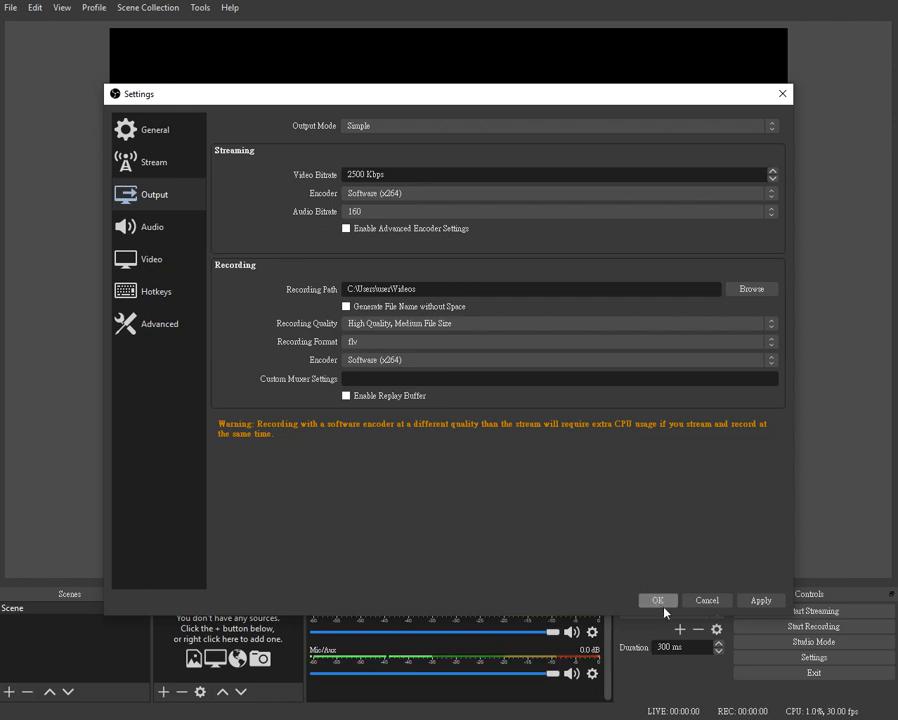
pyautogui.click(759, 600)
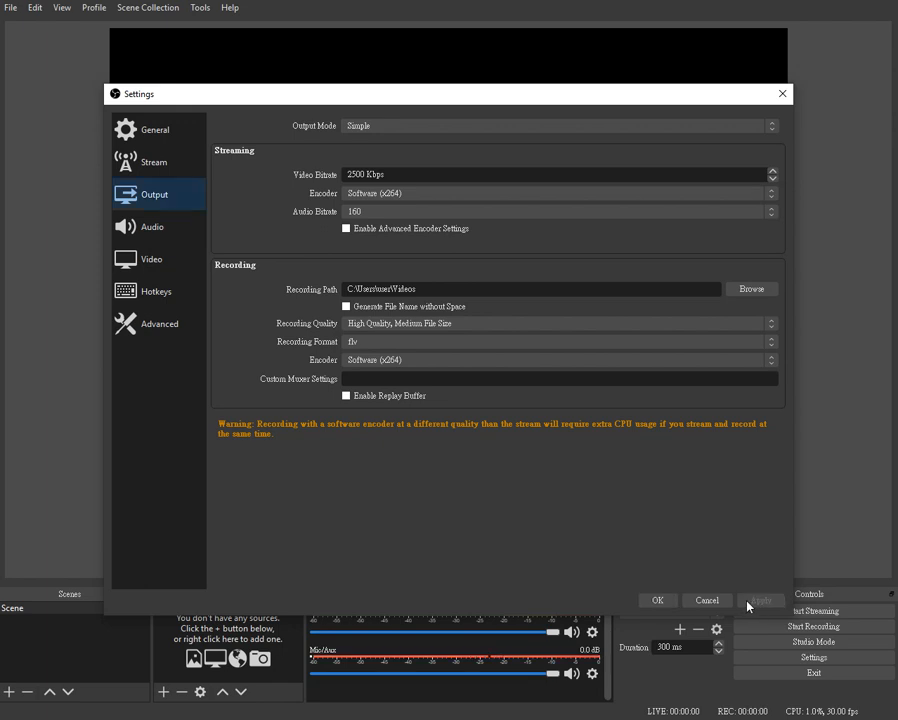
# Close the settings and restart OBS Studio so the changed settings take effect
pyautogui.click(660, 601)
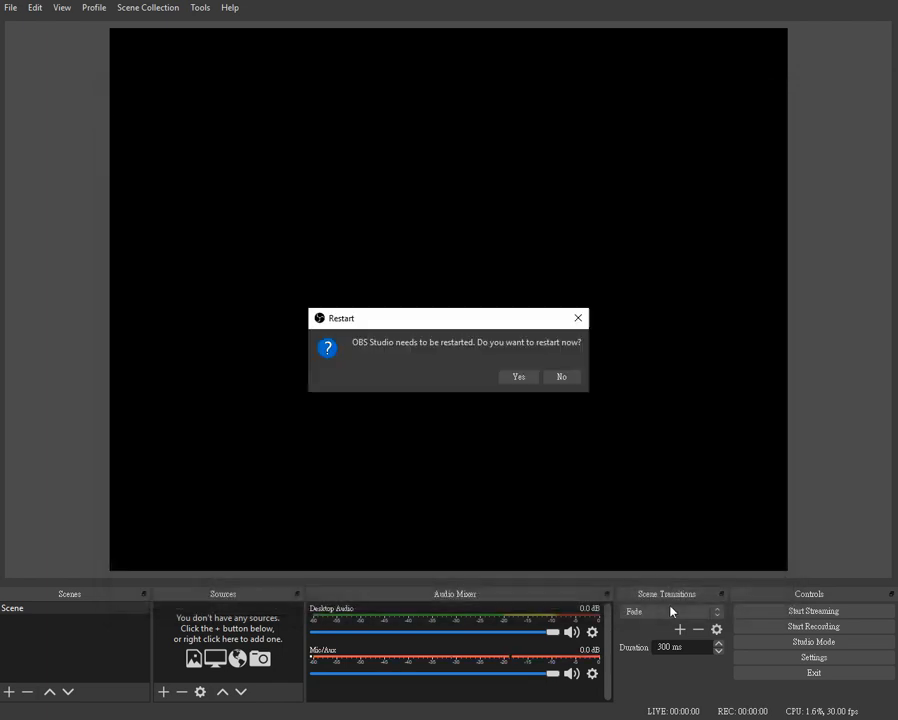
pyautogui.click(519, 379)
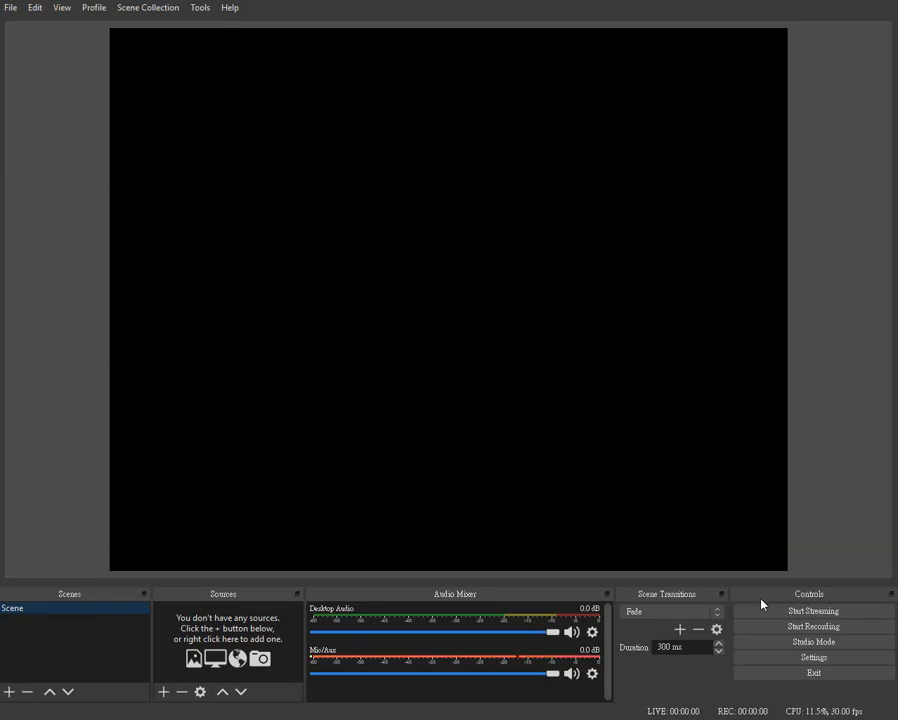
# Assign Ctrl + Space as the hotkey for both Start Recording and Stop Recording in the settings
pyautogui.click(775, 657)
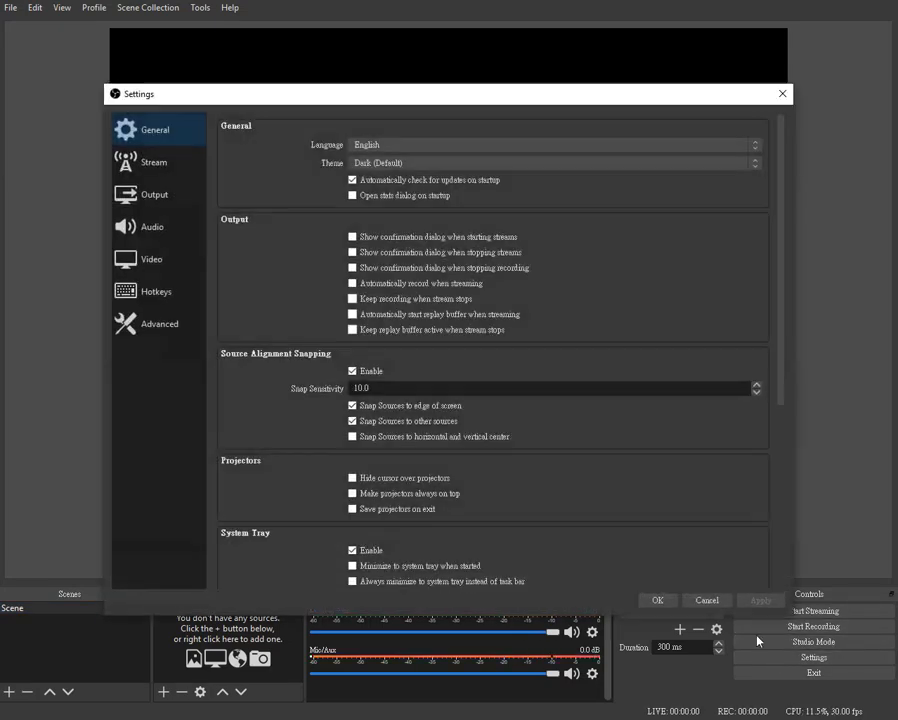
pyautogui.click(163, 291)
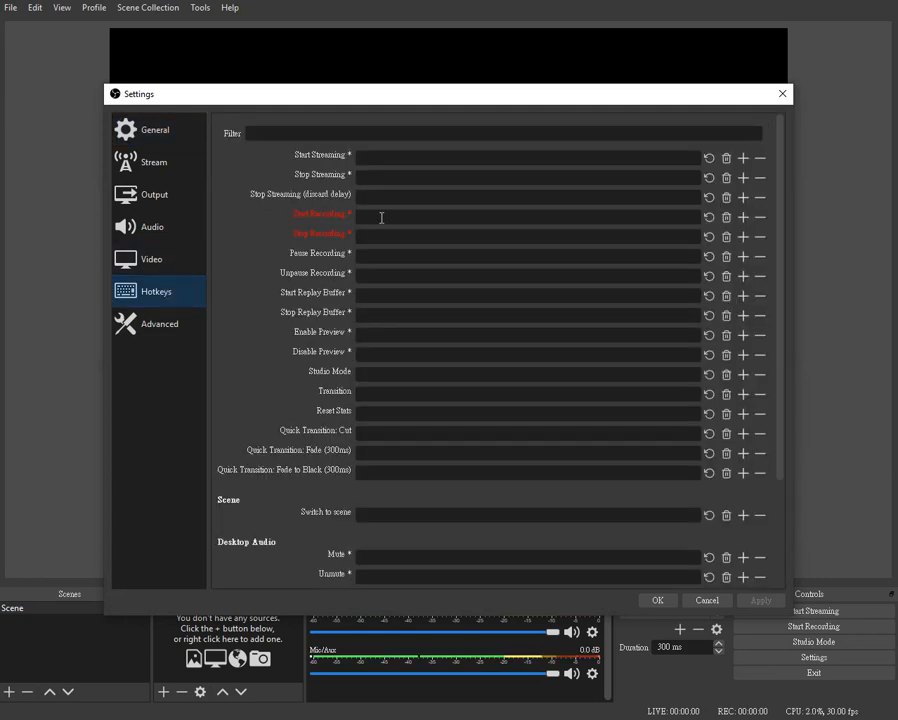
pyautogui.moveTo(381, 217)
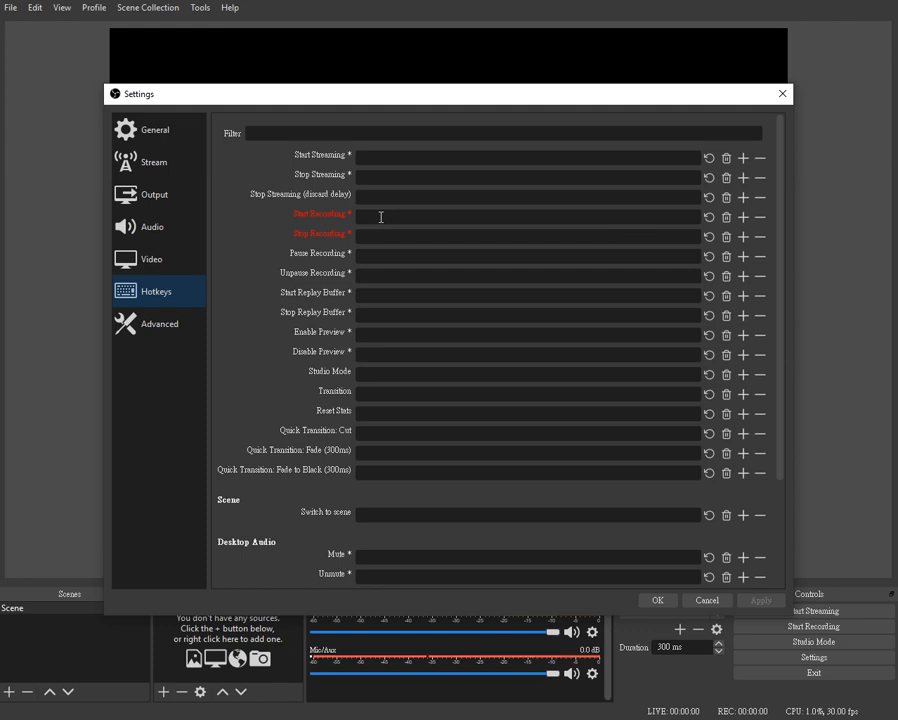
pyautogui.click(381, 217)
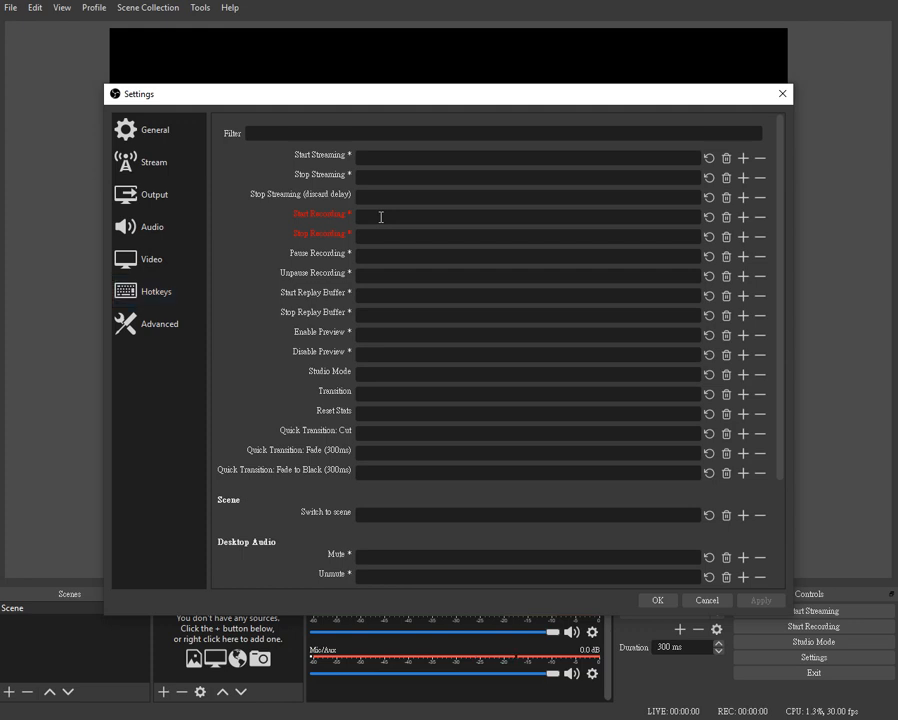
pyautogui.hotkey('ctrl', 'space')
pyautogui.hotkey('ctrl', 'space')
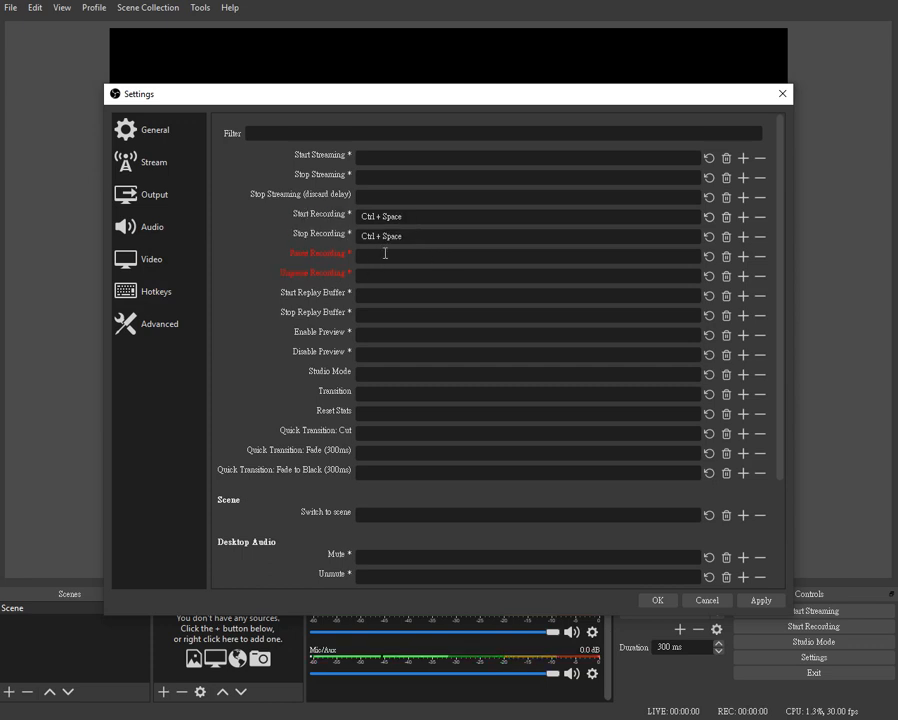
# Assign Ctrl + , as the hotkey for both Pause Recording and Unpause Recording, then apply and close the settings
pyautogui.click(382, 258)
pyautogui.press('ctrl')
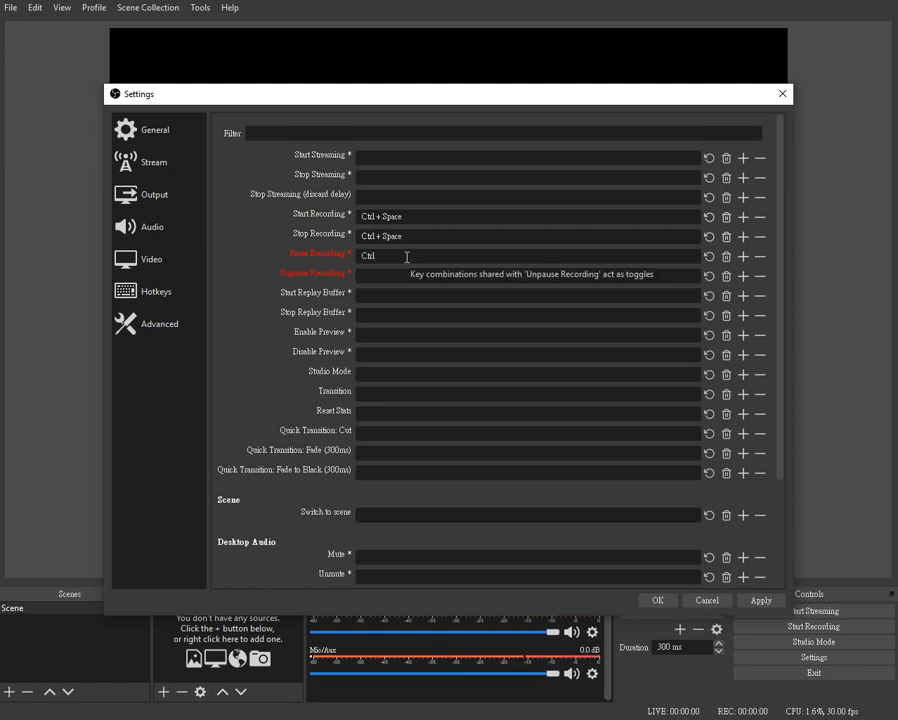
pyautogui.hotkey('ctrl', ',')
pyautogui.click(385, 272)
pyautogui.press('ctrl')
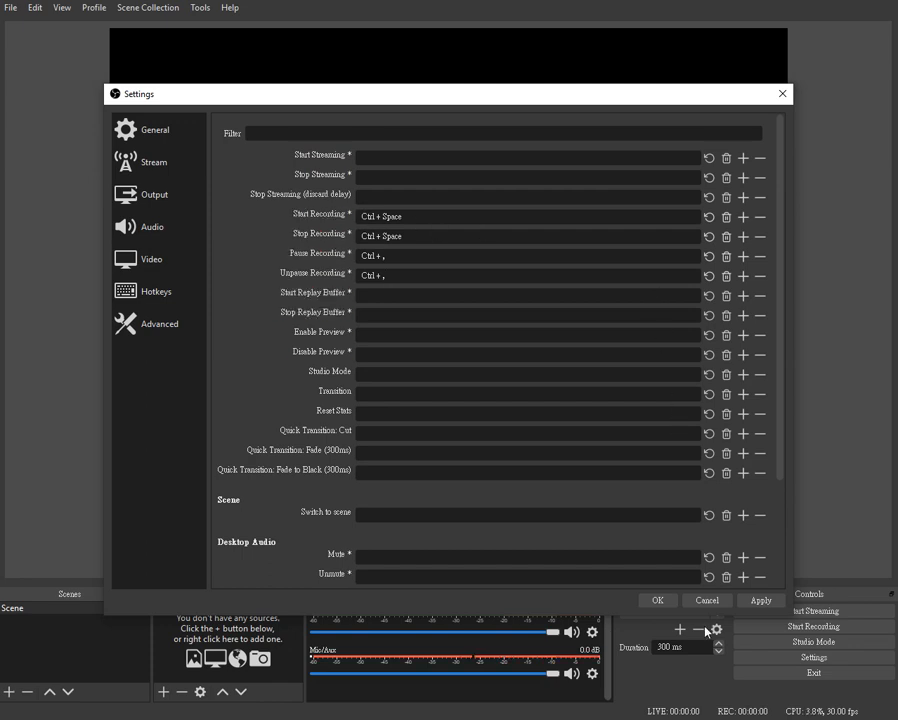
pyautogui.click(758, 604)
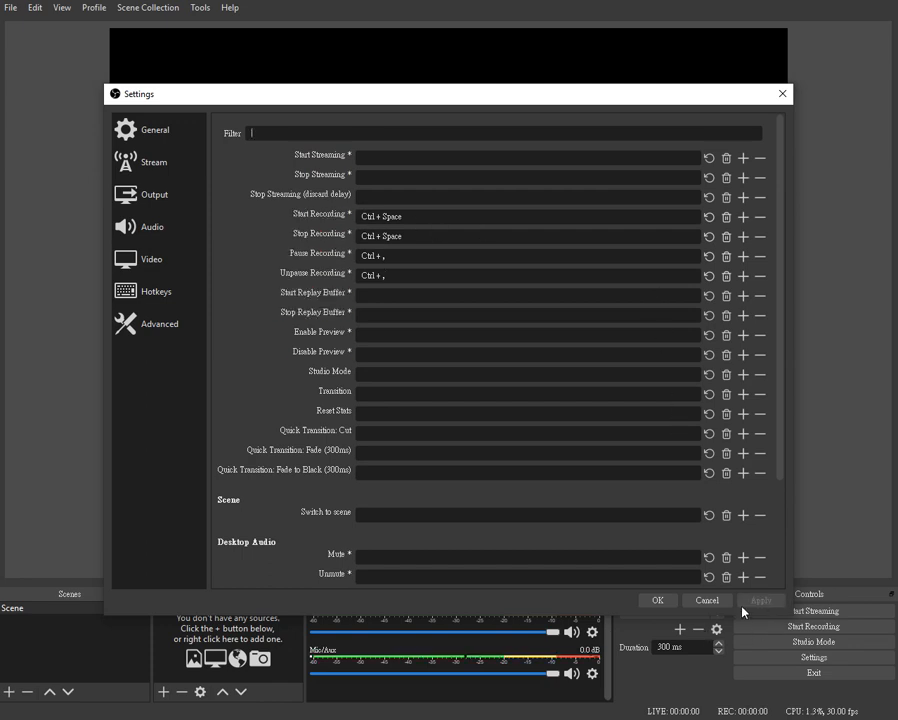
pyautogui.click(657, 601)
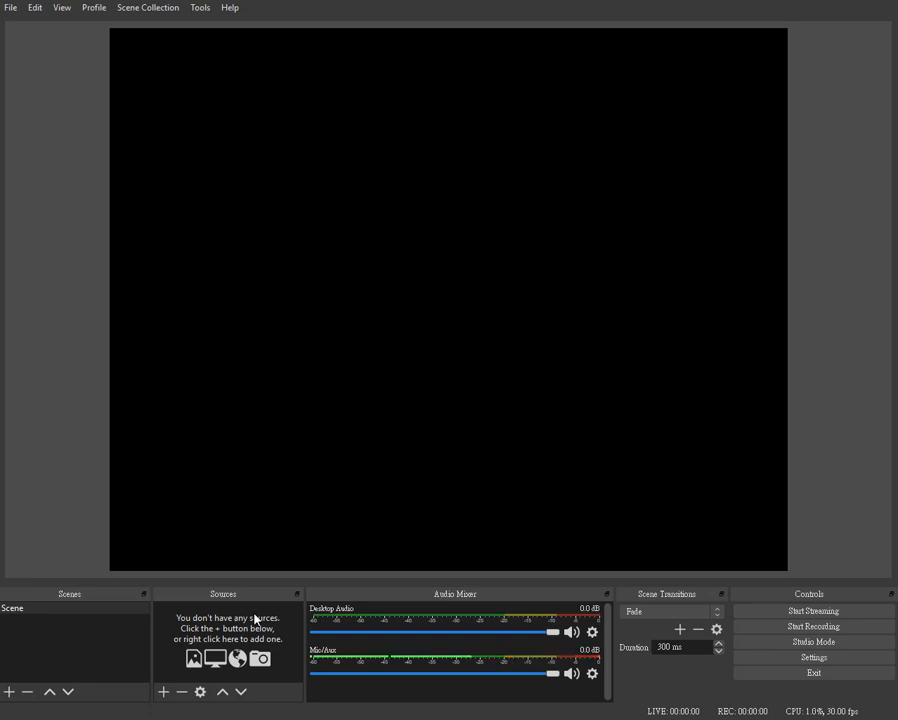
# Add a new Display Capture source named Monitor to the scene, accepting its default properties
pyautogui.click(163, 692)
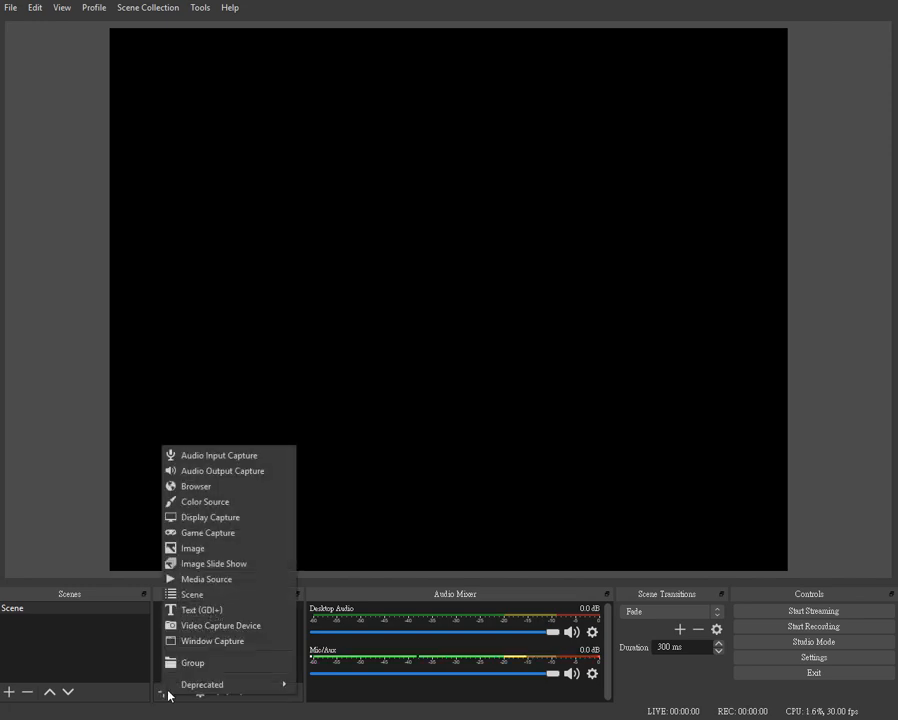
pyautogui.click(223, 521)
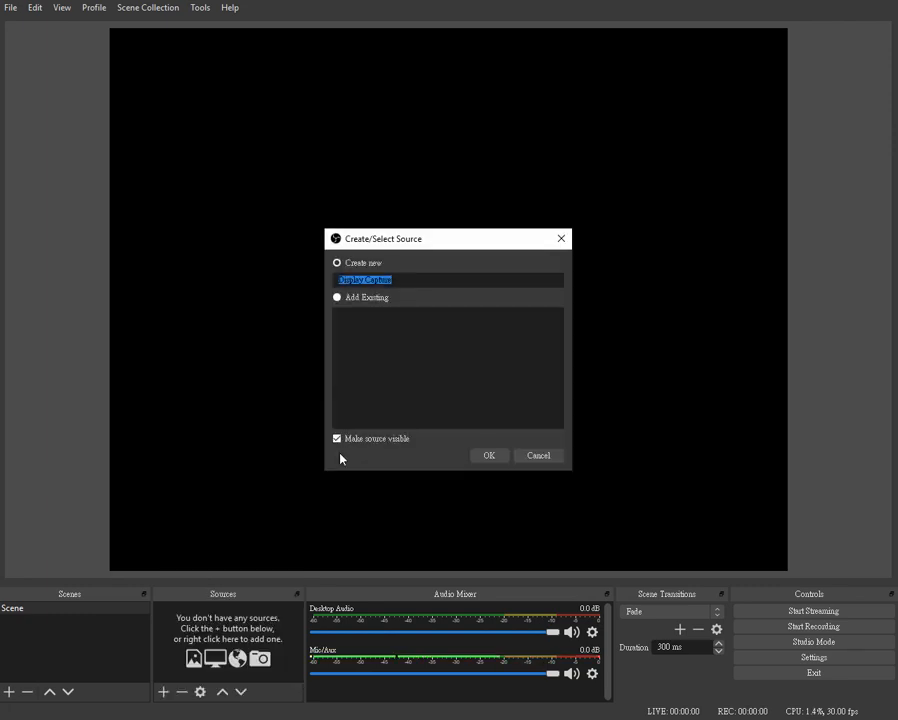
pyautogui.click(394, 281)
pyautogui.moveTo(394, 281); pyautogui.dragTo(336, 282)
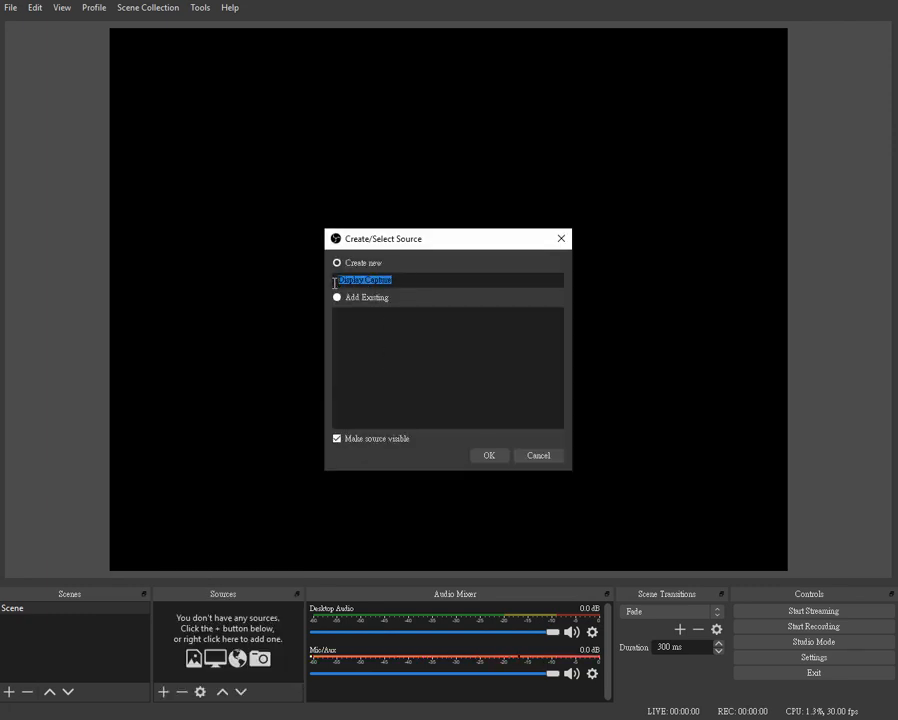
pyautogui.write('Mouitor')
pyautogui.click(489, 456)
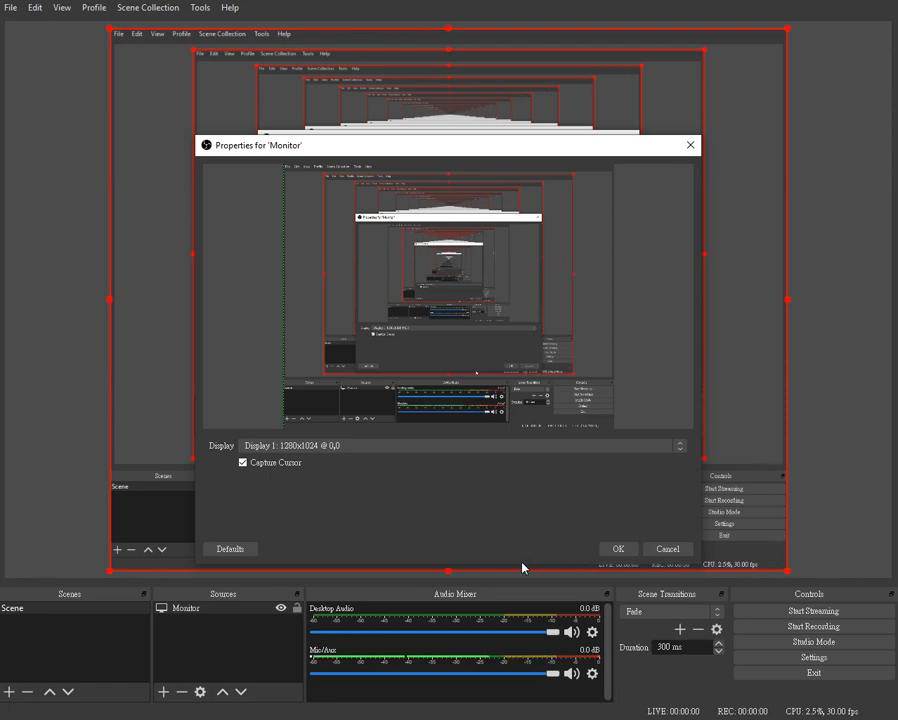
pyautogui.click(618, 551)
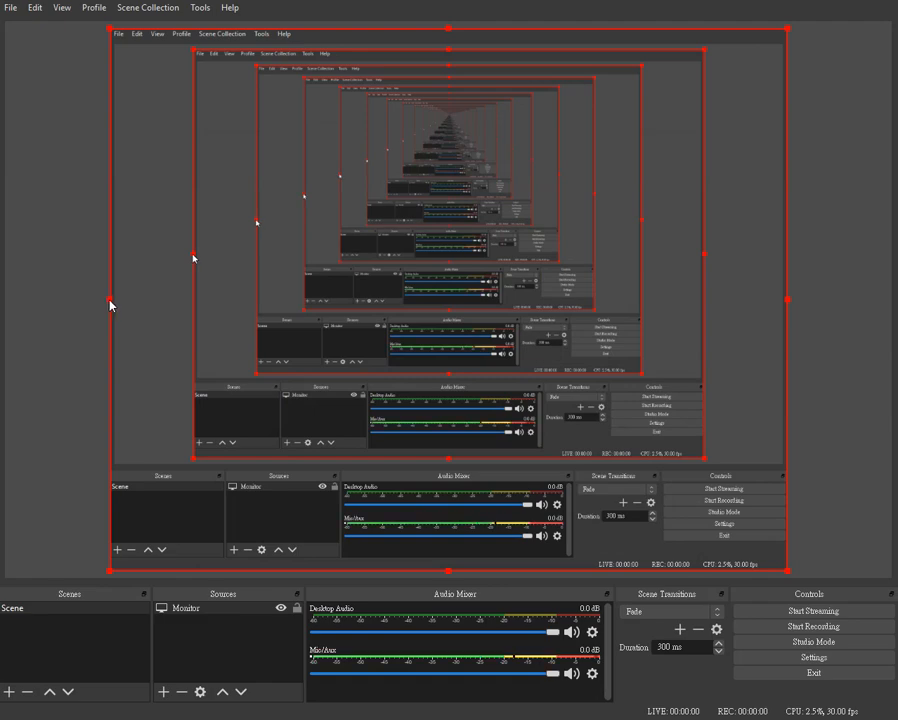
pyautogui.moveTo(112, 300)
pyautogui.mouseDown()
pyautogui.moveTo(148, 300)
pyautogui.moveTo(112, 304)
pyautogui.mouseUp()
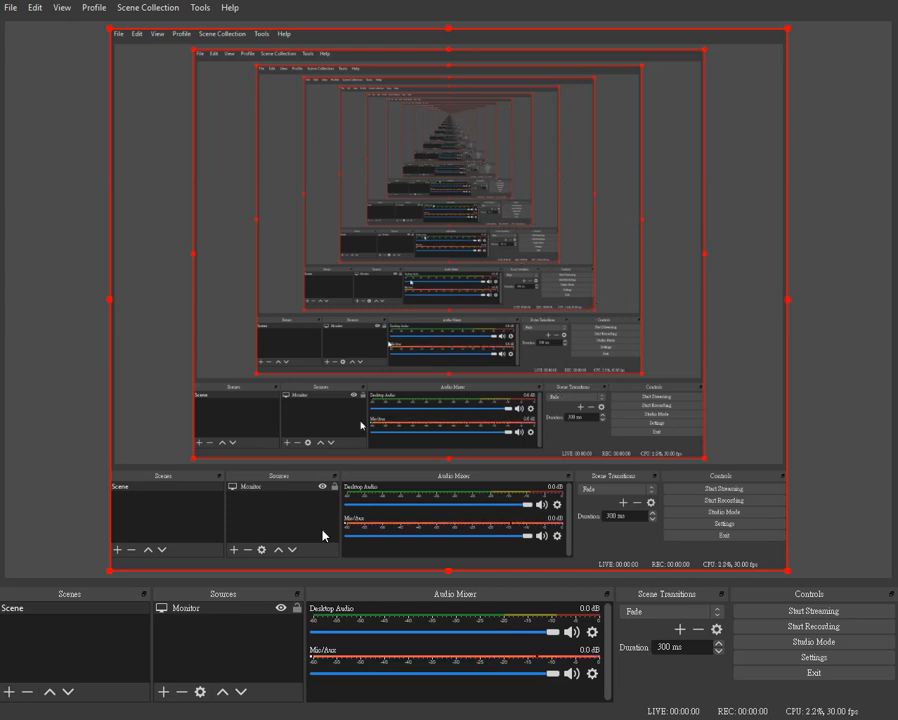
# Add a new Video Capture Device source named Camera, accepting its default properties with the Webcam C110 device
pyautogui.click(165, 691)
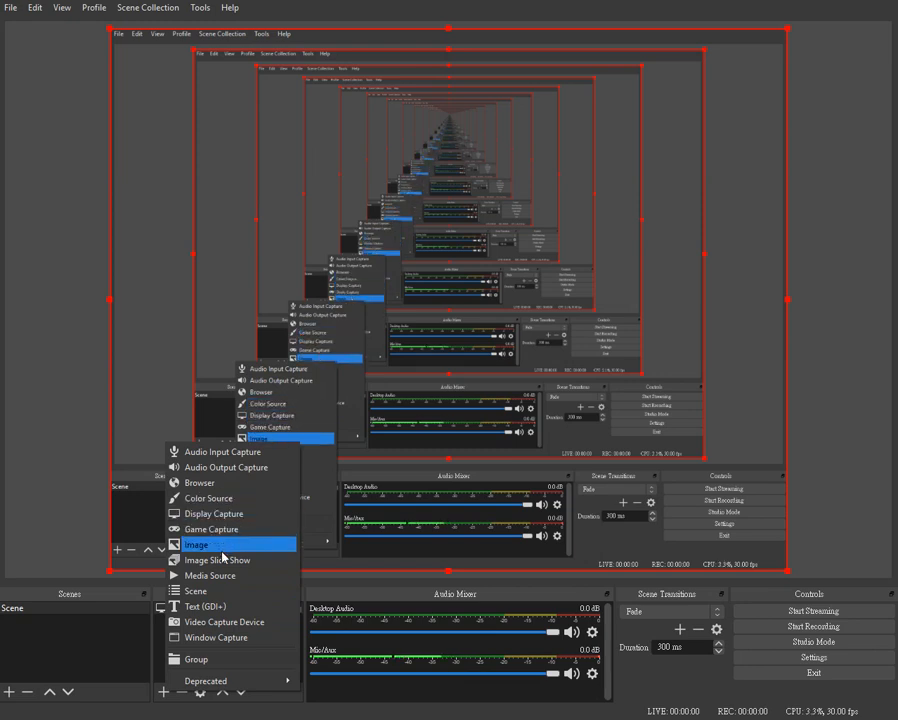
pyautogui.click(251, 626)
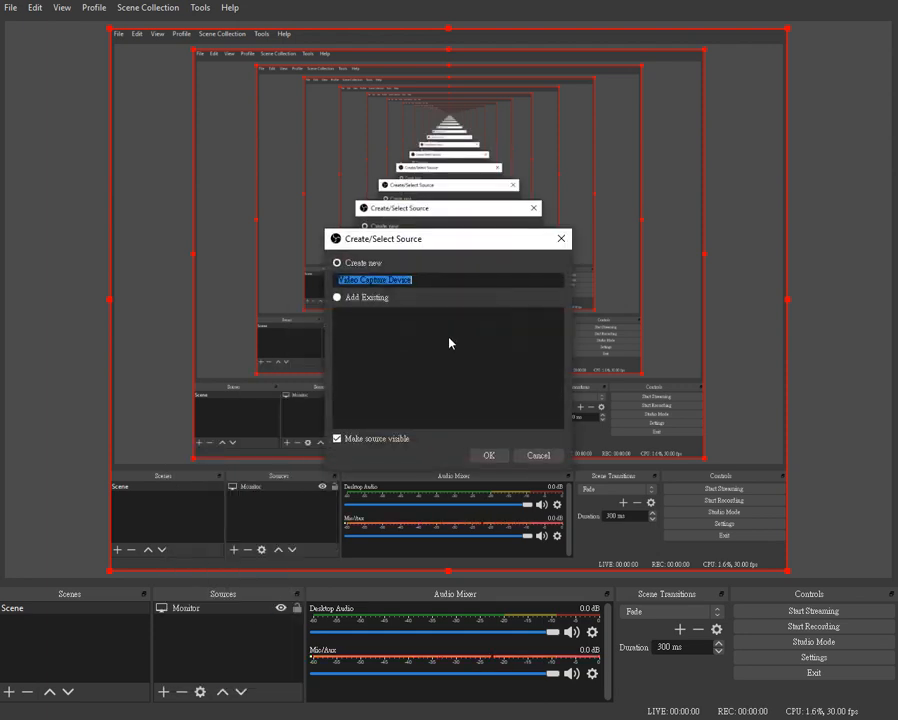
pyautogui.write('Camer')
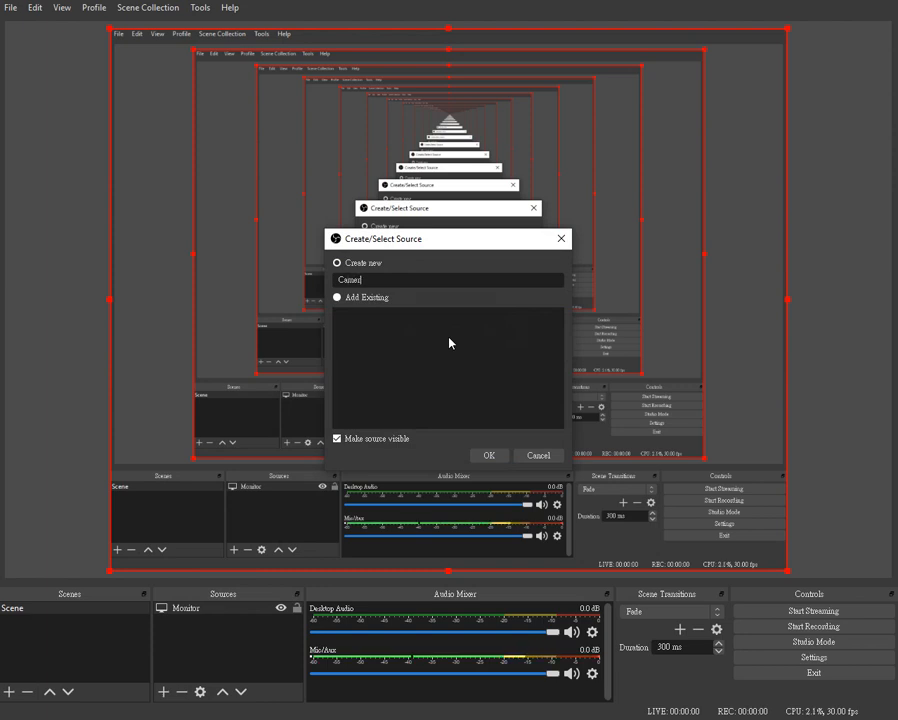
pyautogui.write('a')
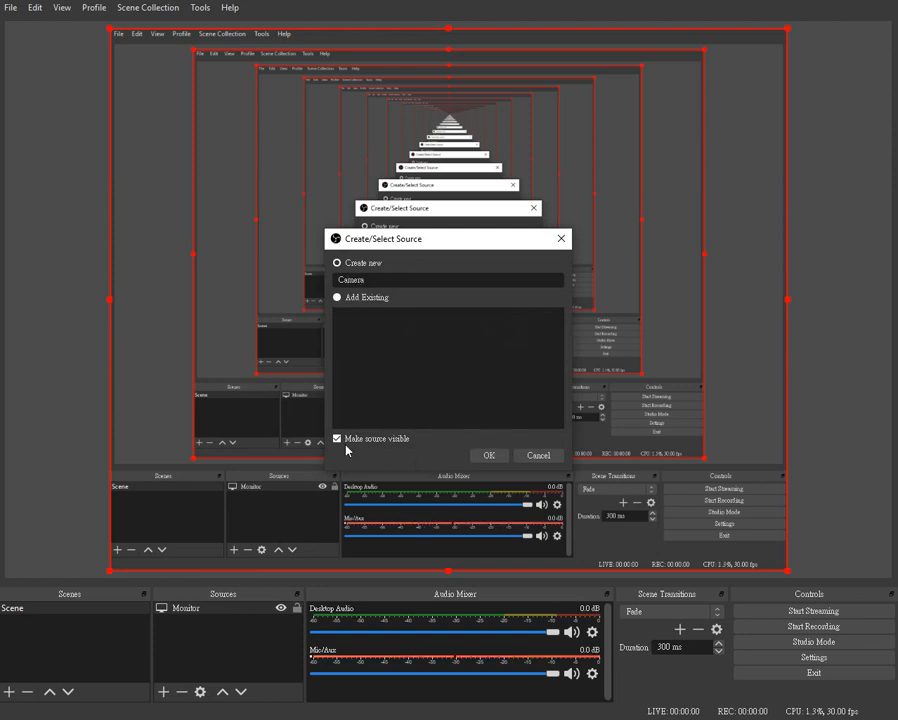
pyautogui.click(486, 456)
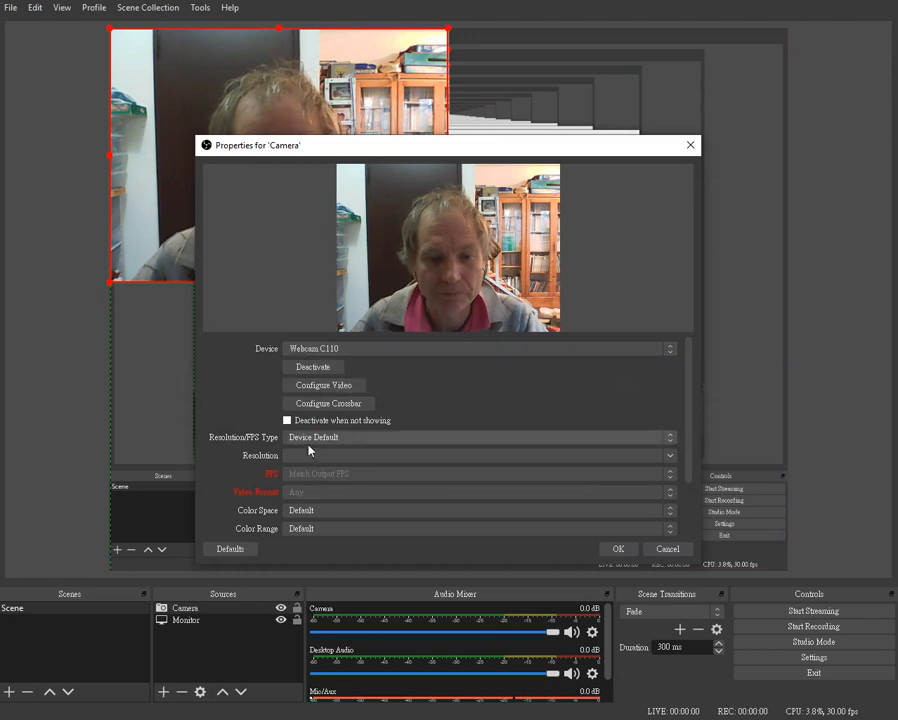
pyautogui.click(618, 550)
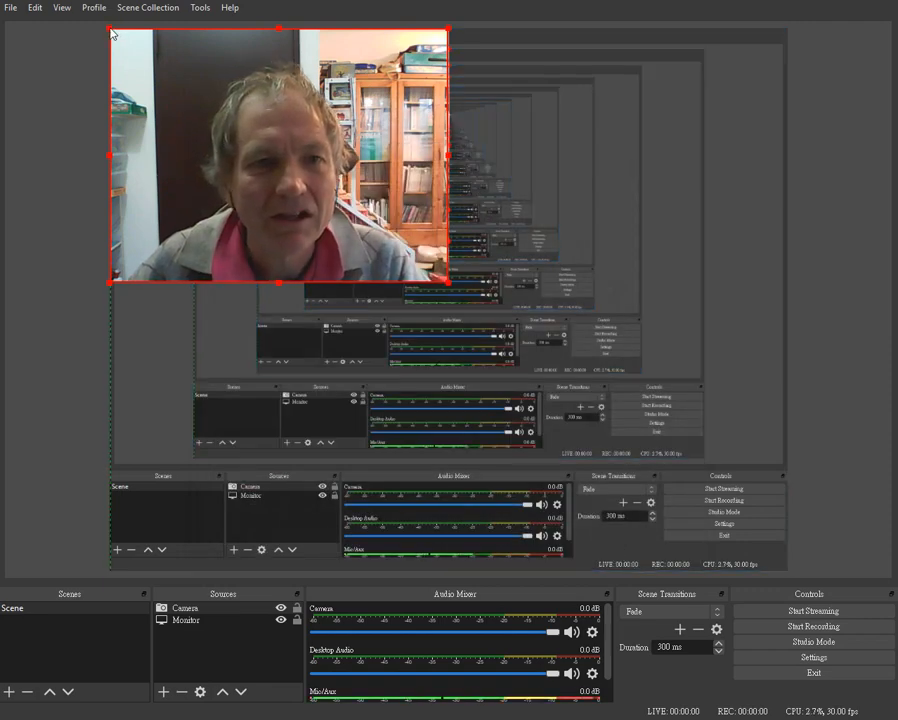
# Shrink the Camera source to less than half its width and place it in the lower-right corner of the canvas
pyautogui.moveTo(111, 30); pyautogui.dragTo(326, 191)
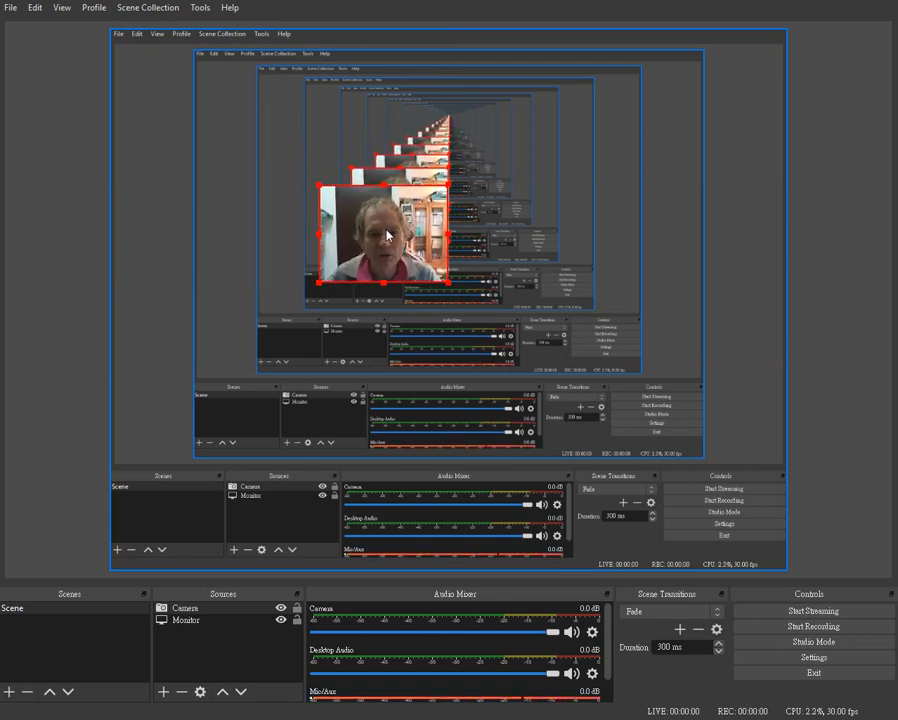
pyautogui.moveTo(388, 235); pyautogui.dragTo(724, 526)
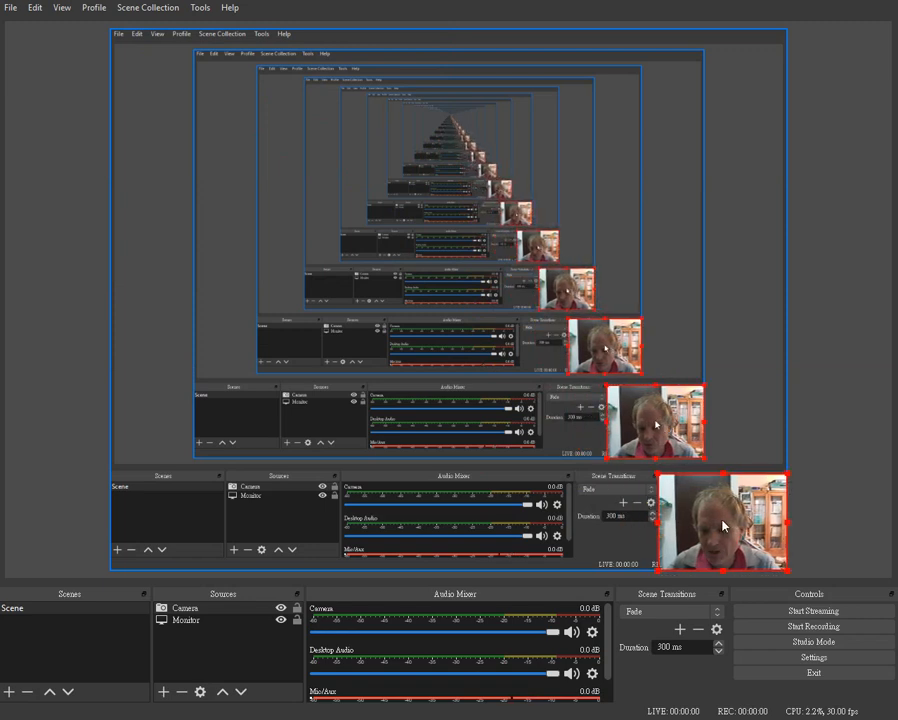